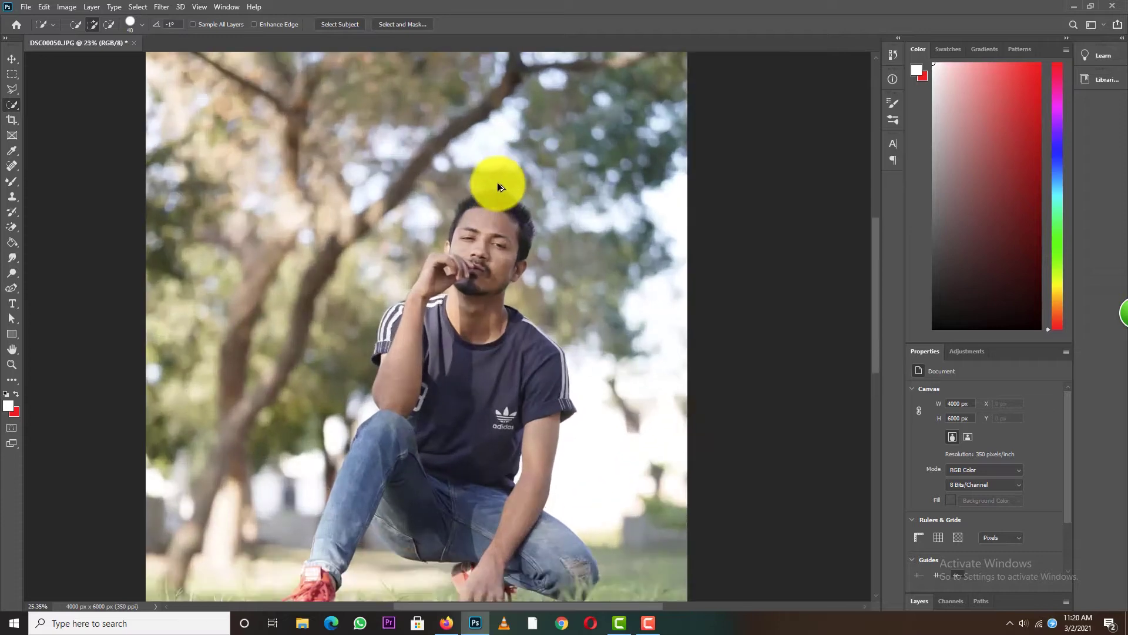
- Open DSC00050.JPG in the Camera Raw filter with all basic sliders at 0
scroll(497, 182, down, 2)
scroll(498, 182, down, 1)
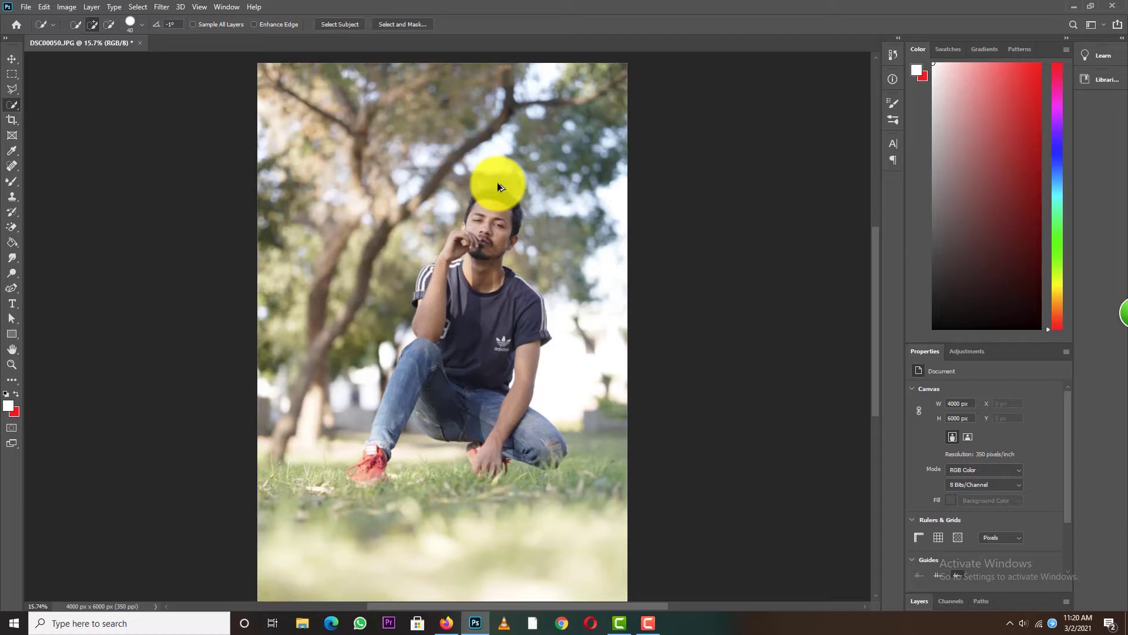
scroll(497, 187, down, 1)
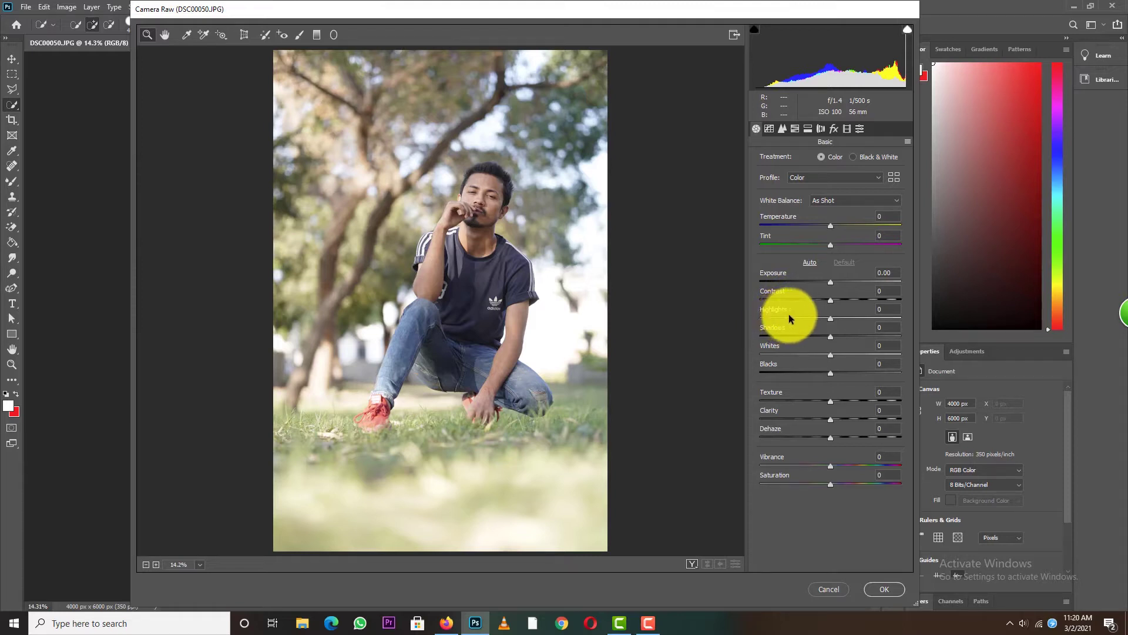
- In the Basic panel, set Highlights -100, Shadows +38, Blacks +26, Contrast +3, Clarity +6 and apply
drag(788, 315, 746, 316)
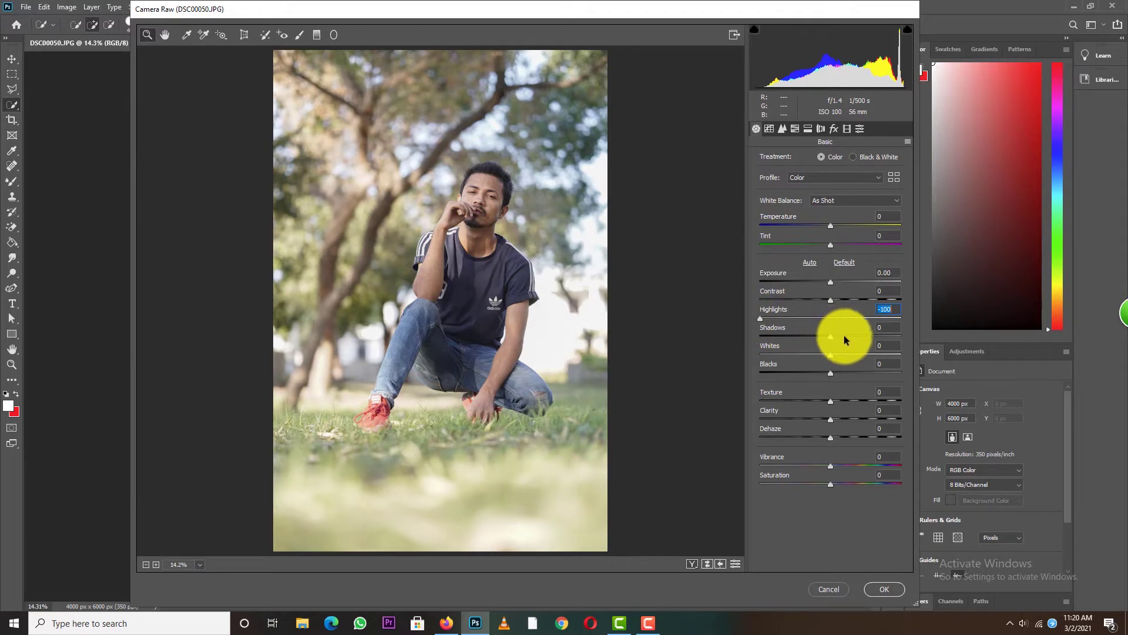
mouse_move(848, 336)
mouse_down()
mouse_move(833, 338)
mouse_move(857, 337)
mouse_up()
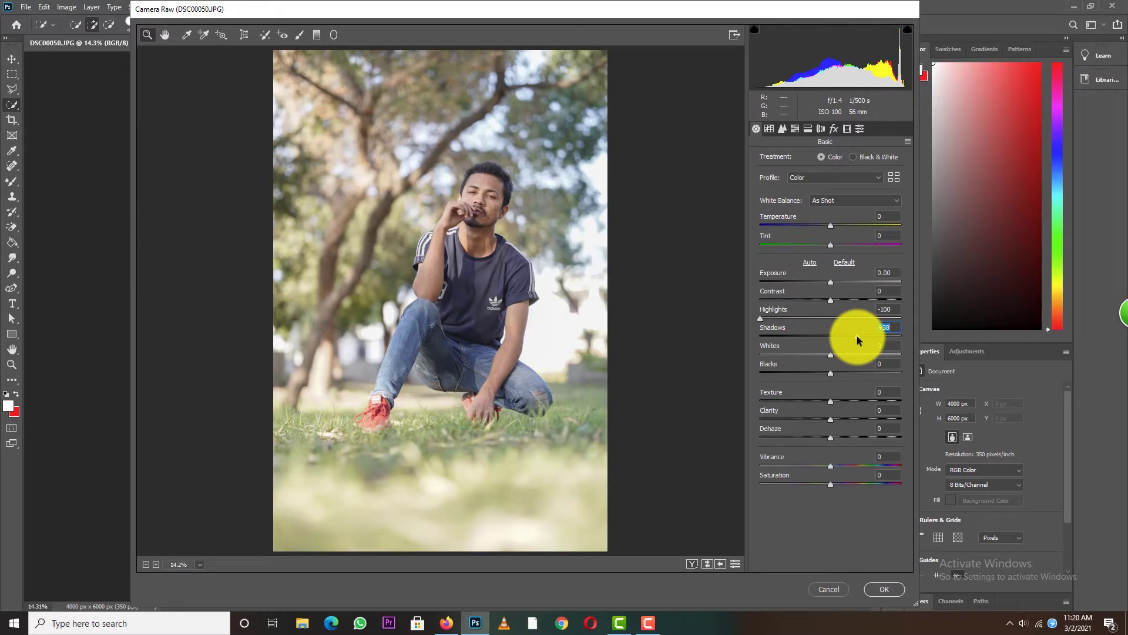
click(848, 372)
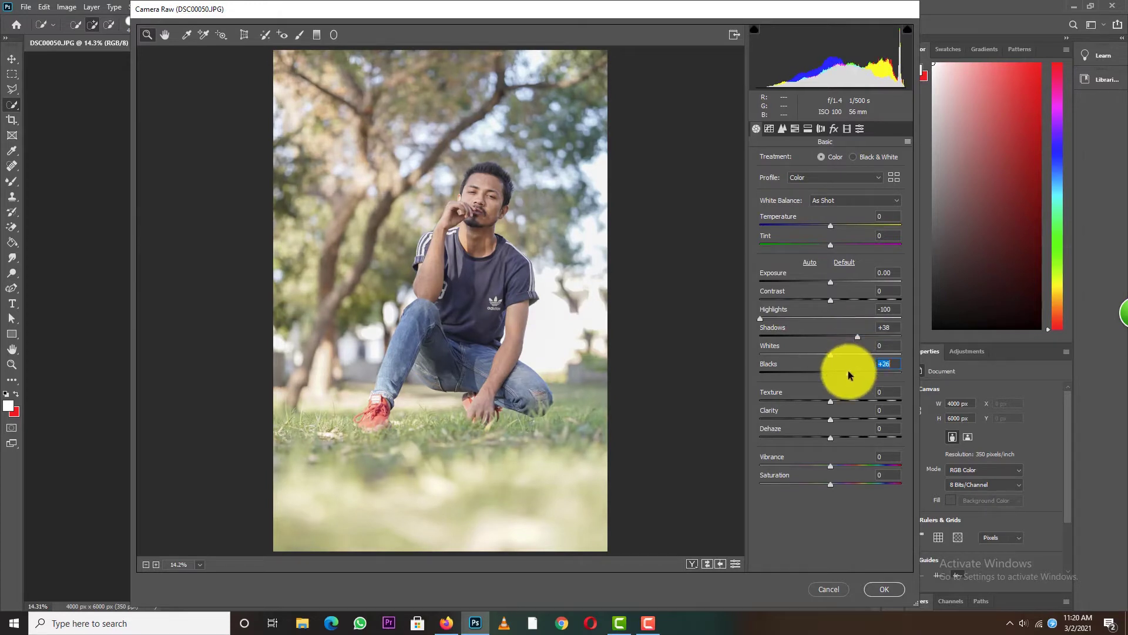
drag(830, 298, 833, 298)
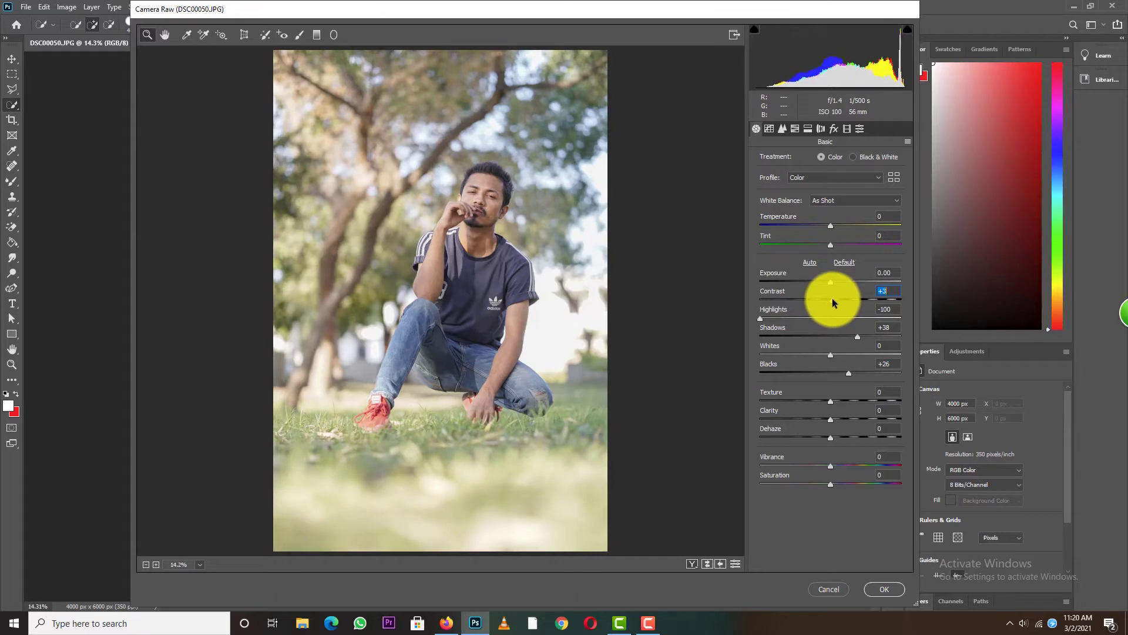
drag(831, 419, 834, 419)
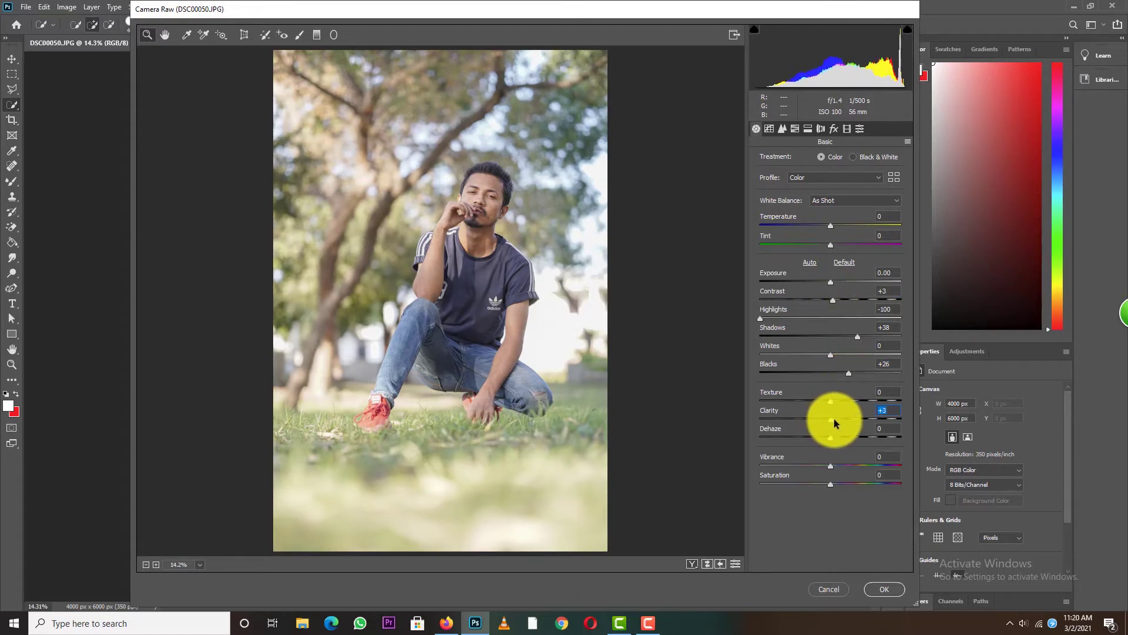
key(Up)
key(Up)
key(Up)
click(889, 585)
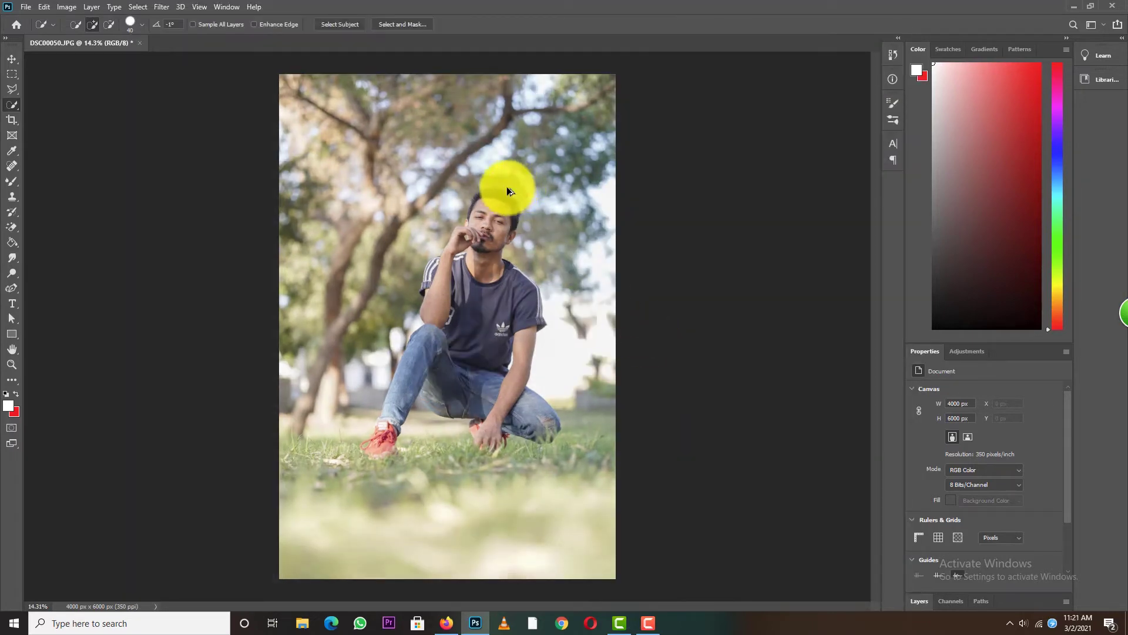
scroll(491, 206, up, 5)
scroll(492, 205, down, 4)
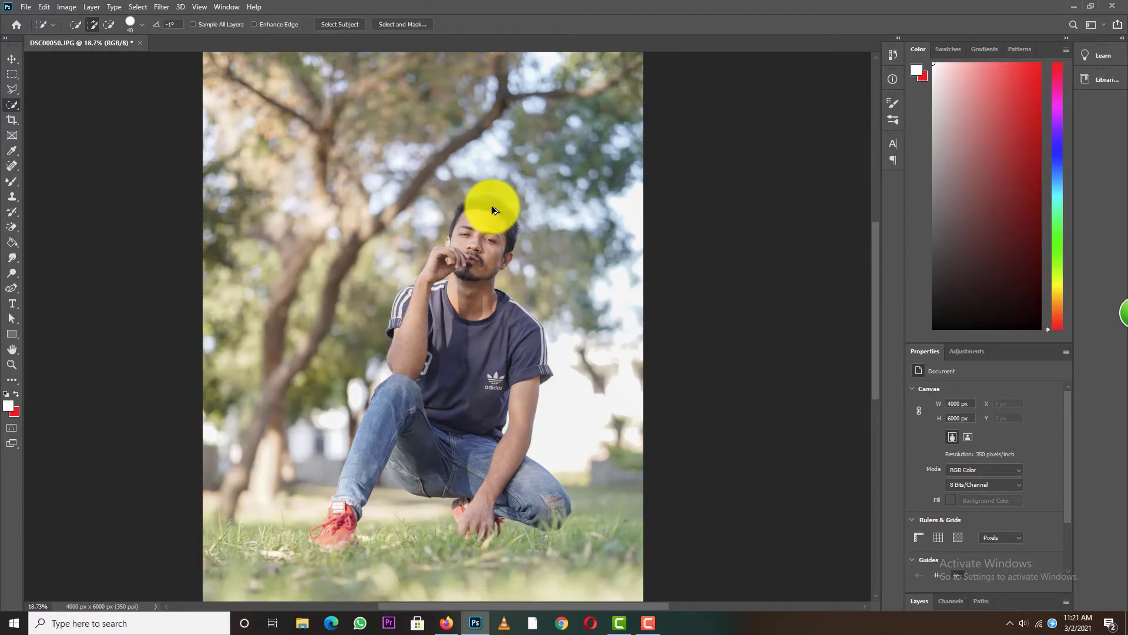
scroll(492, 205, down, 1)
scroll(491, 206, up, 2)
scroll(491, 206, up, 2)
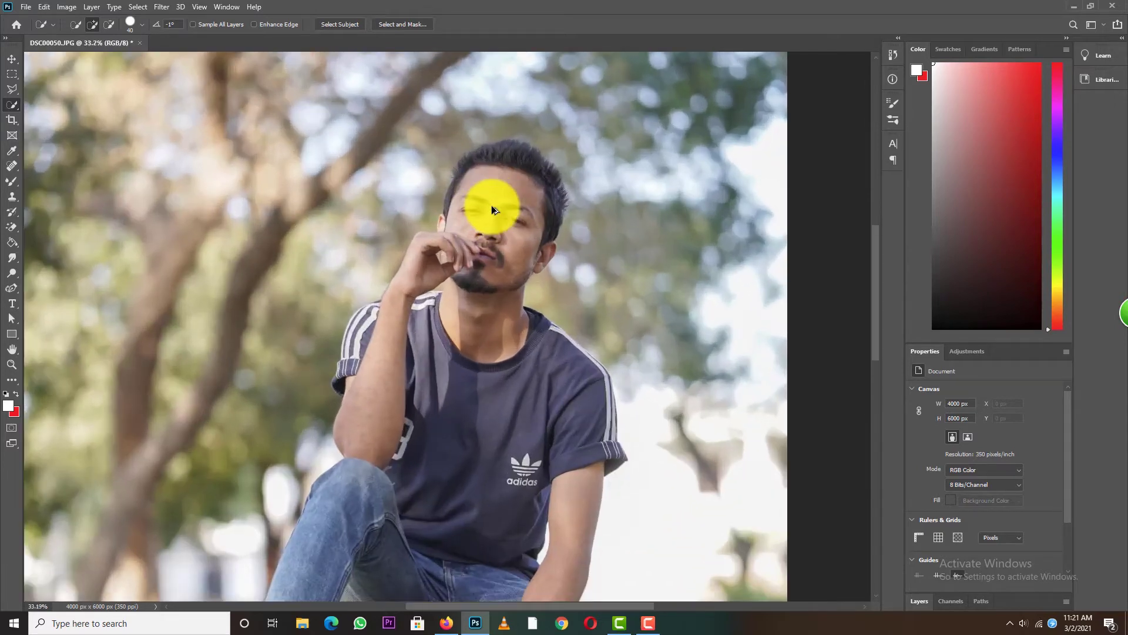
scroll(491, 205, up, 1)
scroll(491, 206, down, 2)
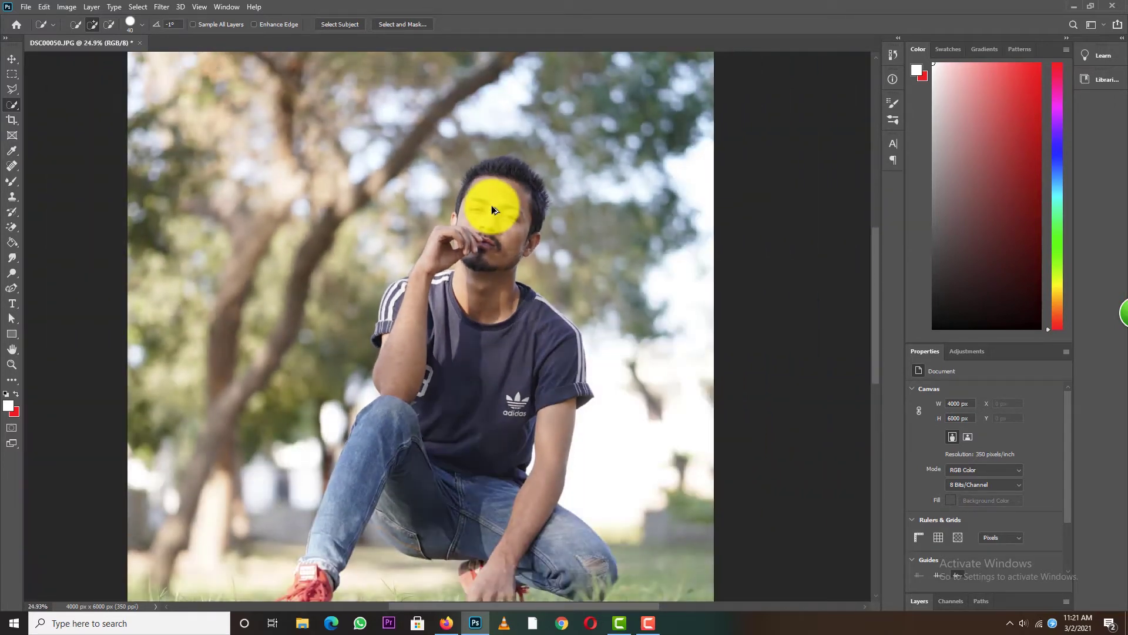
scroll(492, 205, down, 2)
scroll(492, 206, down, 1)
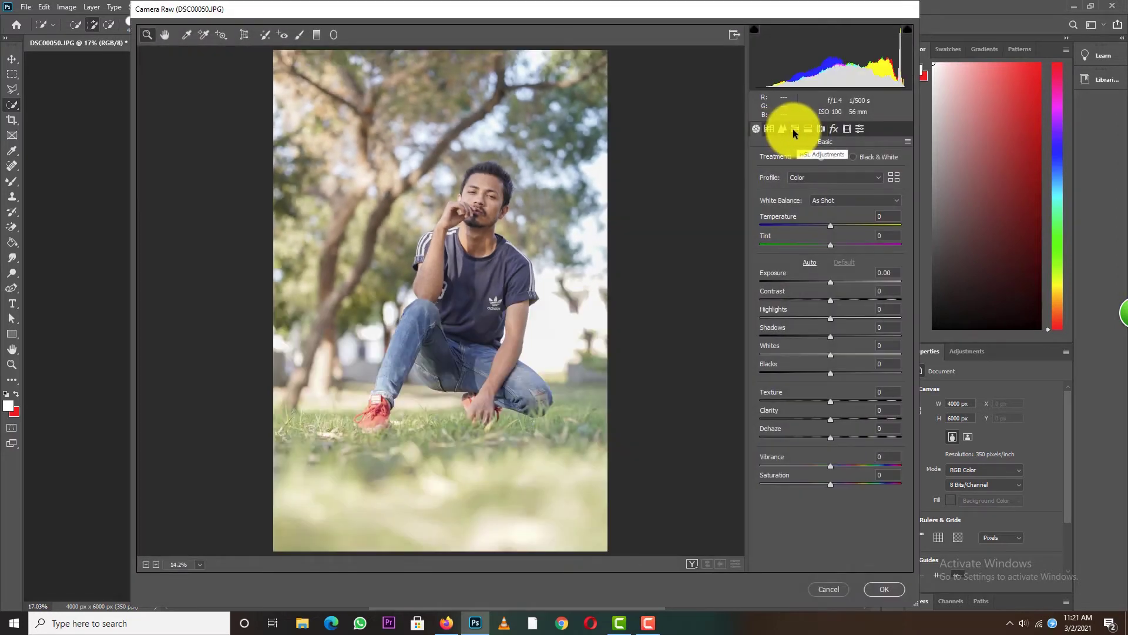
- Shift the Greens hue to -98 in the HSL panel
click(794, 130)
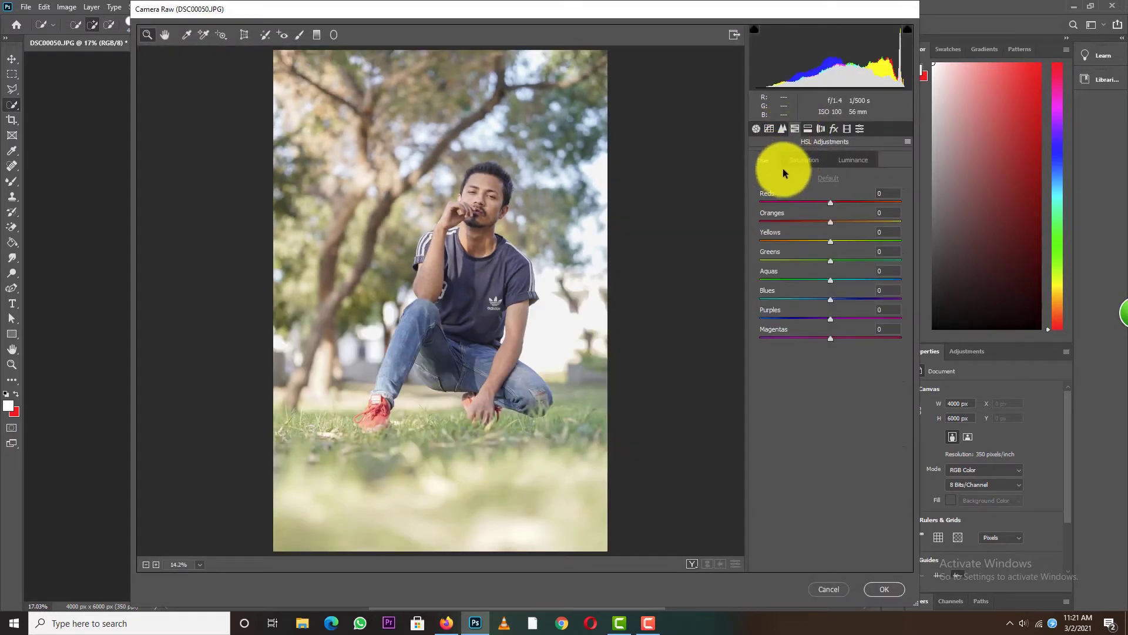
drag(830, 261, 905, 260)
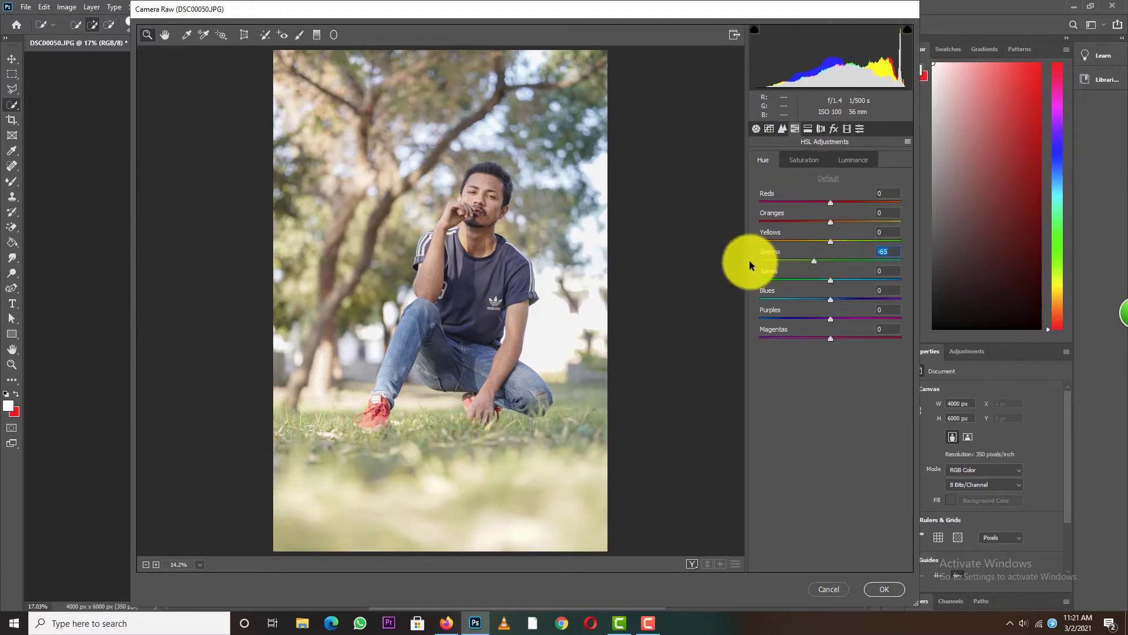
click(760, 259)
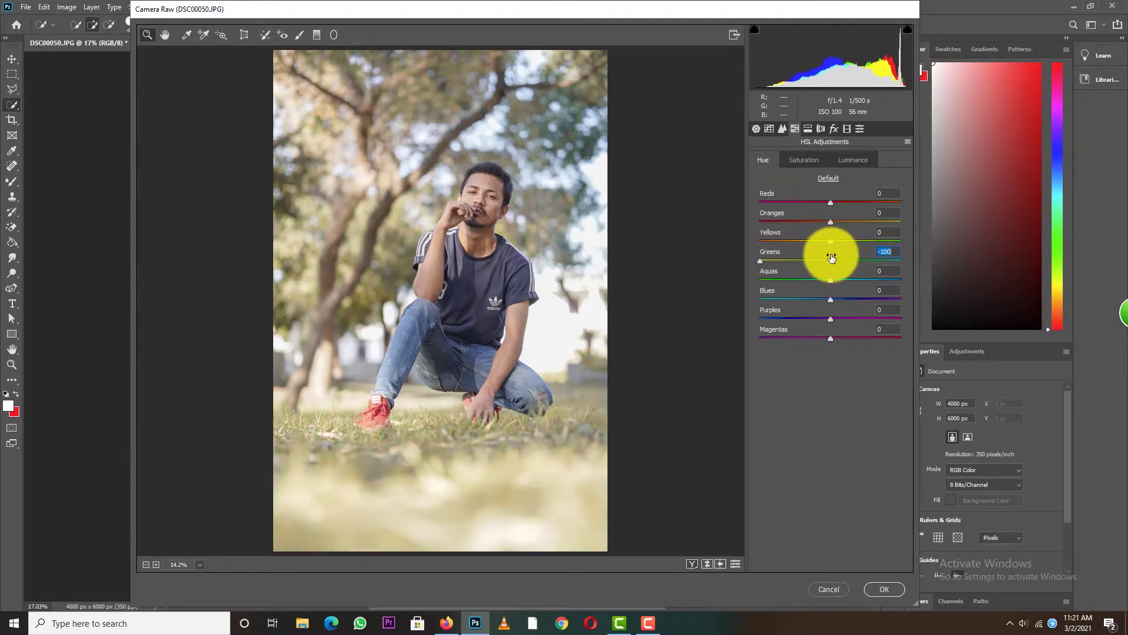
- Set saturation Greens +72, Yellows +68, Oranges -9, Blues +36 and apply the edits
click(806, 157)
click(880, 260)
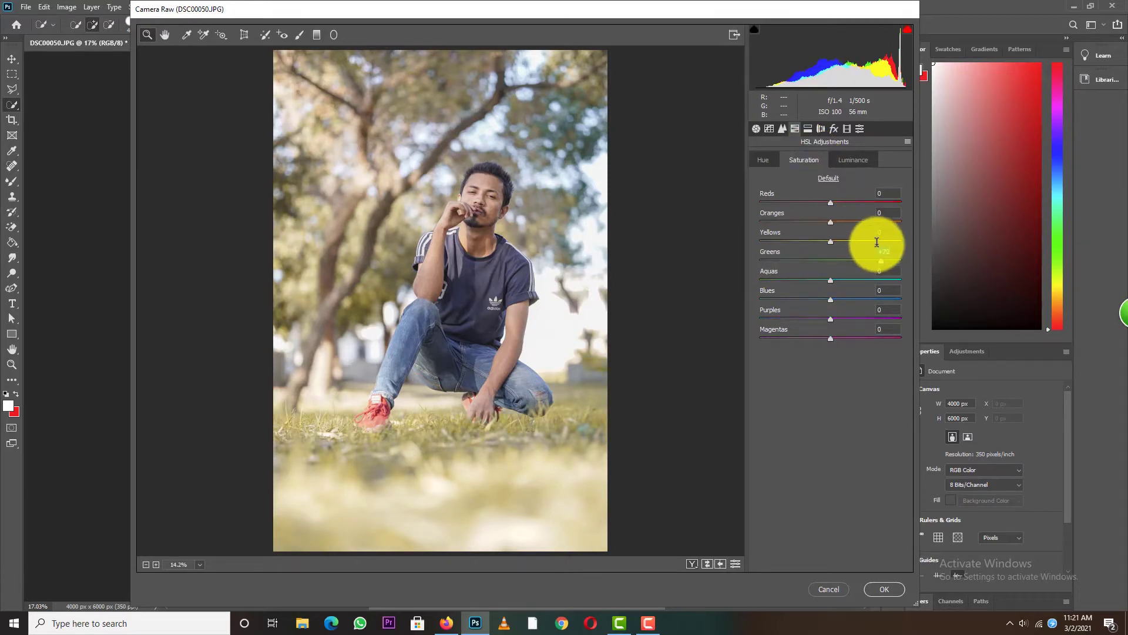
click(878, 242)
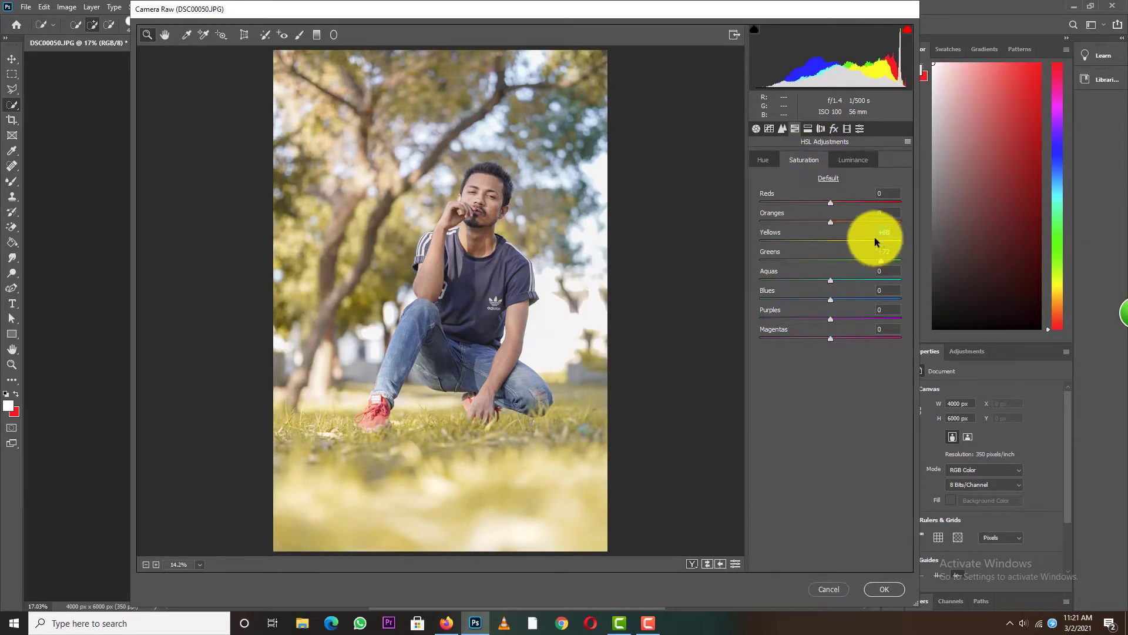
click(823, 222)
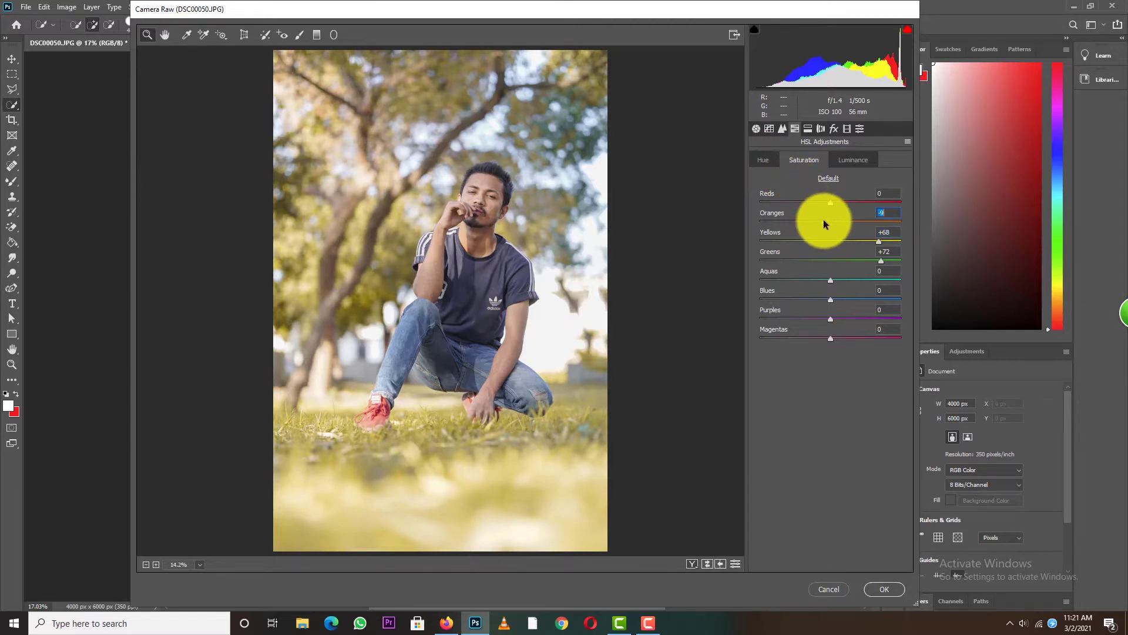
click(765, 162)
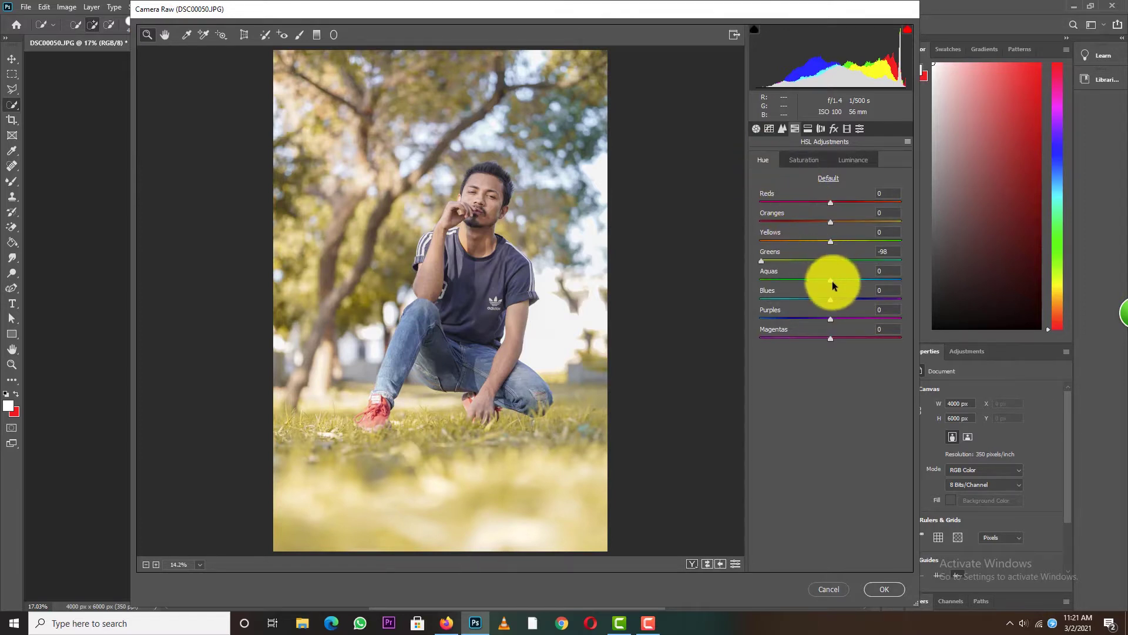
click(803, 159)
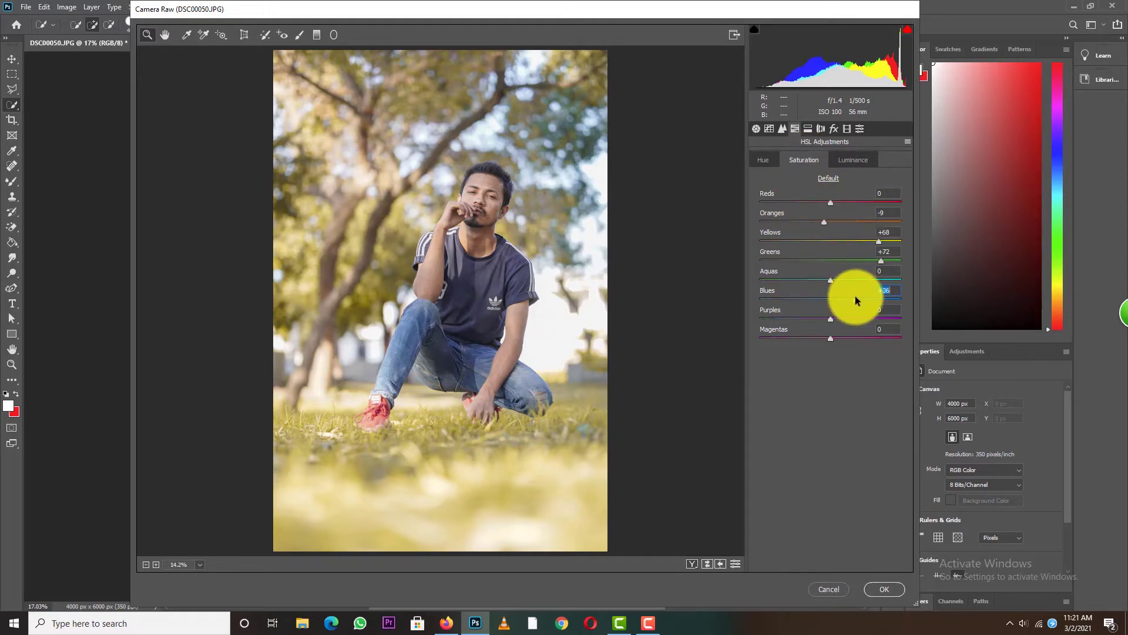
click(900, 590)
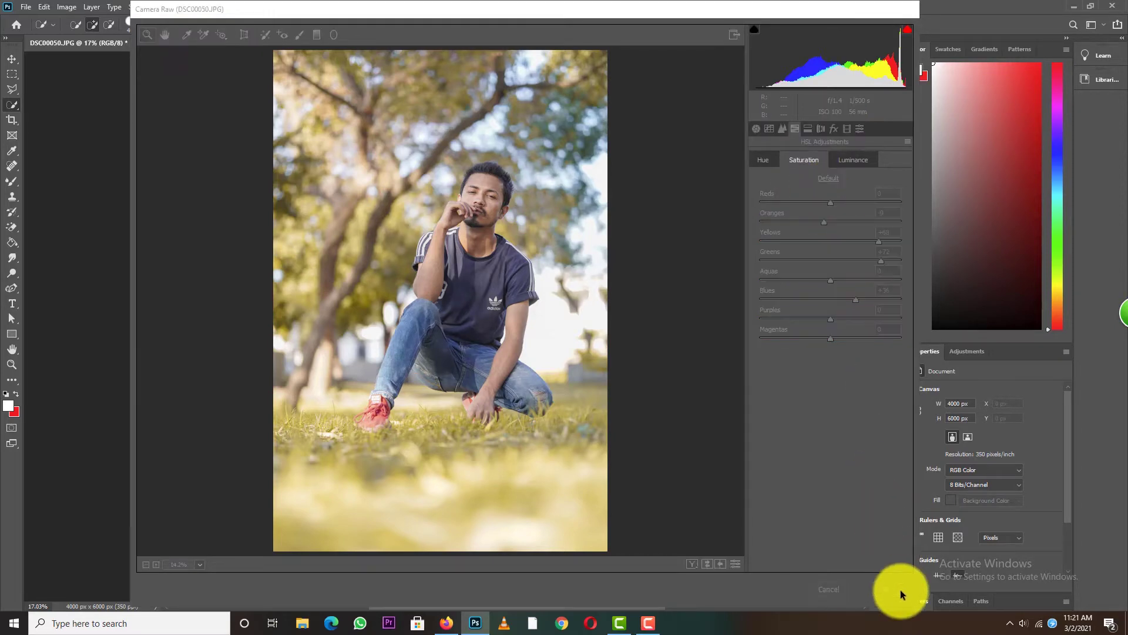
scroll(495, 195, down, 2)
scroll(494, 196, up, 6)
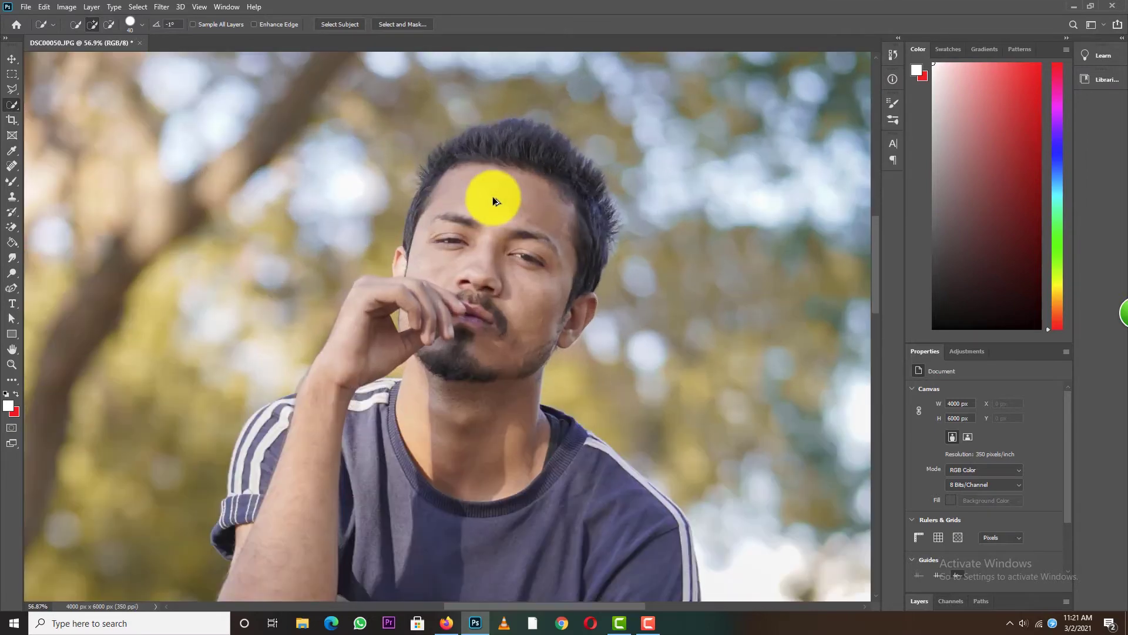
scroll(493, 198, down, 2)
scroll(493, 198, down, 3)
scroll(507, 196, up, 2)
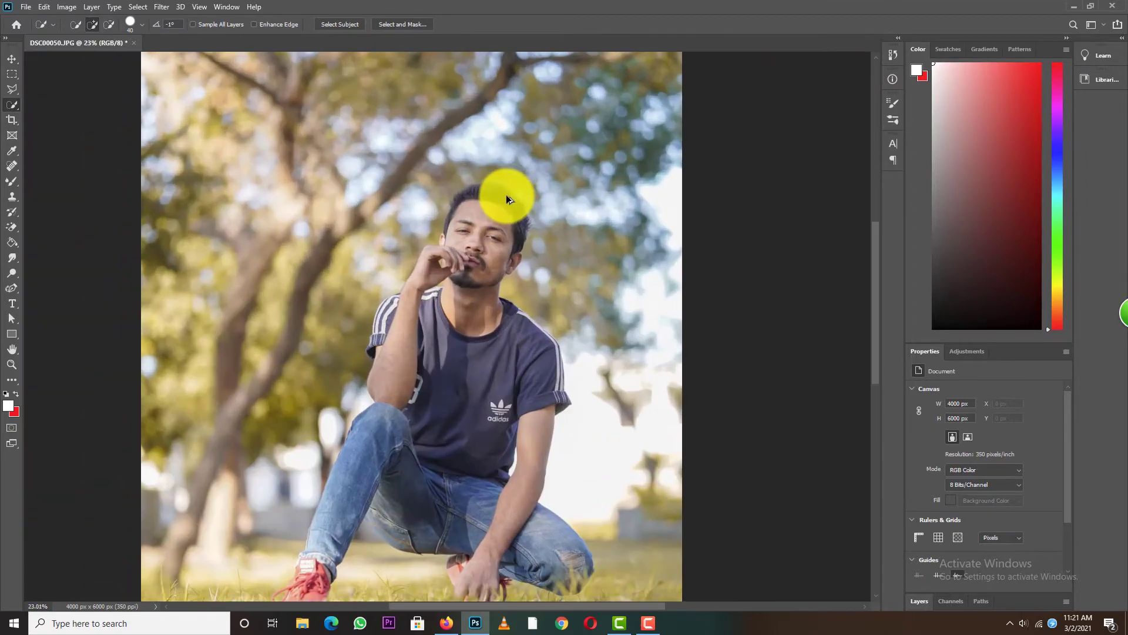
scroll(506, 195, down, 1)
scroll(512, 209, down, 2)
scroll(514, 213, up, 3)
scroll(501, 205, down, 2)
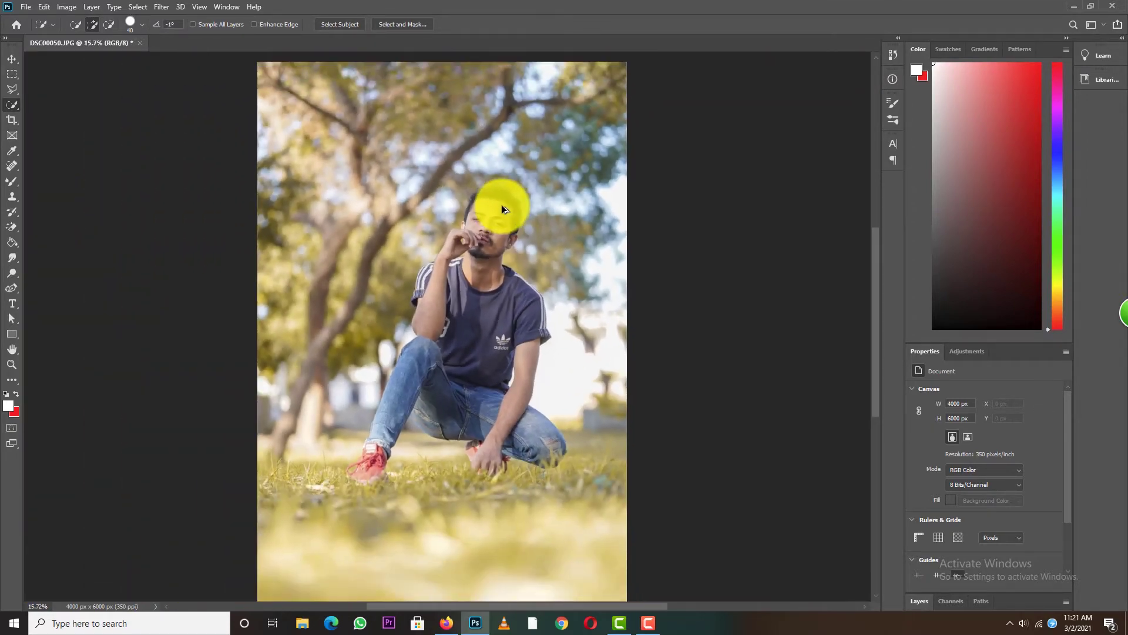
scroll(502, 204, down, 1)
scroll(501, 204, up, 2)
scroll(502, 204, down, 1)
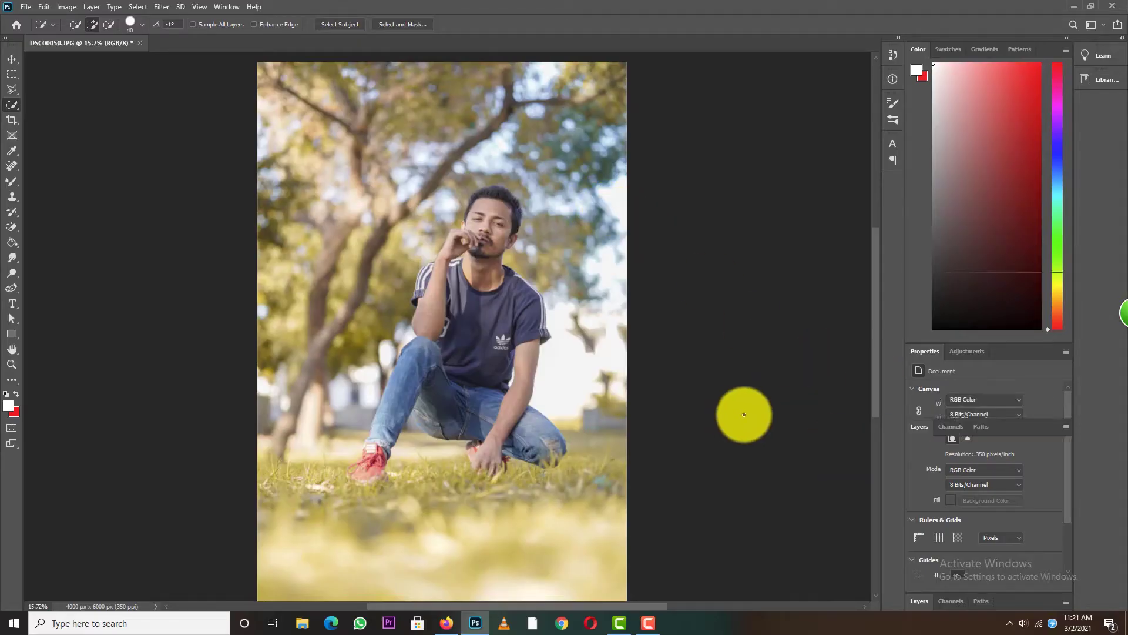
- Add a Selective Color layer and lower cyan, yellow and magenta in the Yellows
click(1012, 604)
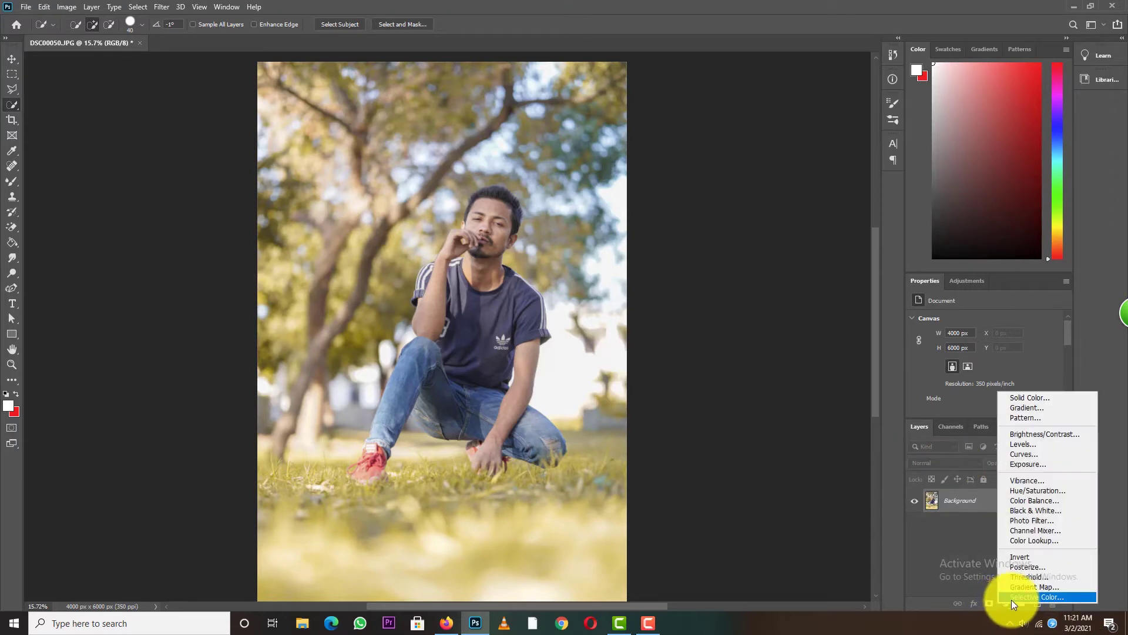
drag(1003, 271, 1000, 169)
click(975, 232)
click(963, 251)
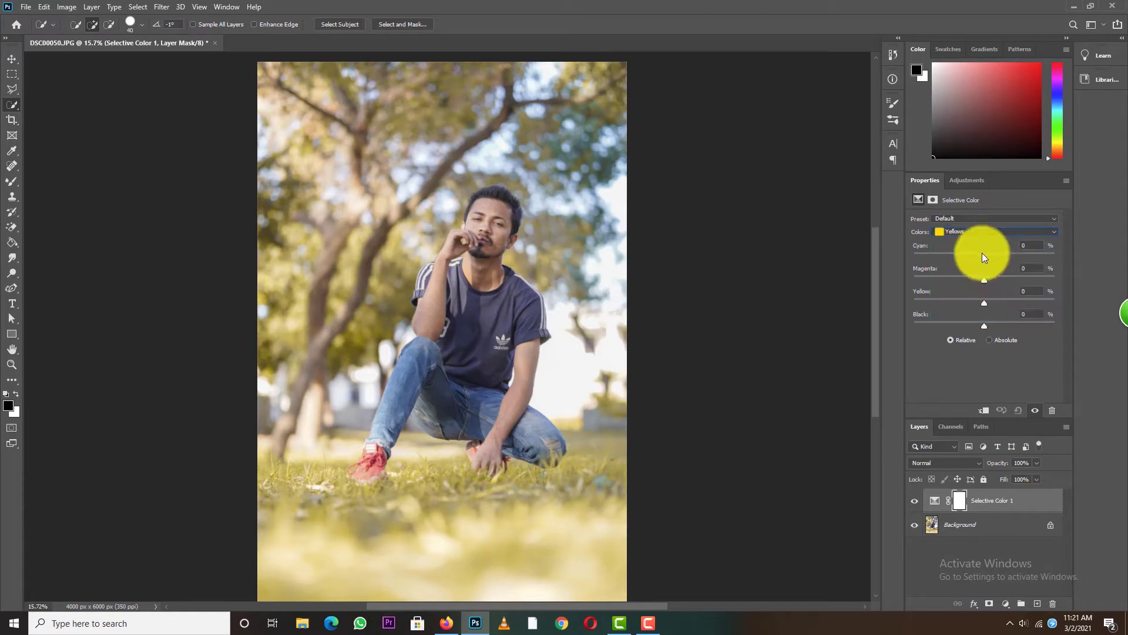
mouse_move(996, 254)
mouse_down()
mouse_move(1010, 258)
mouse_move(893, 259)
mouse_move(1075, 264)
mouse_move(926, 262)
mouse_up()
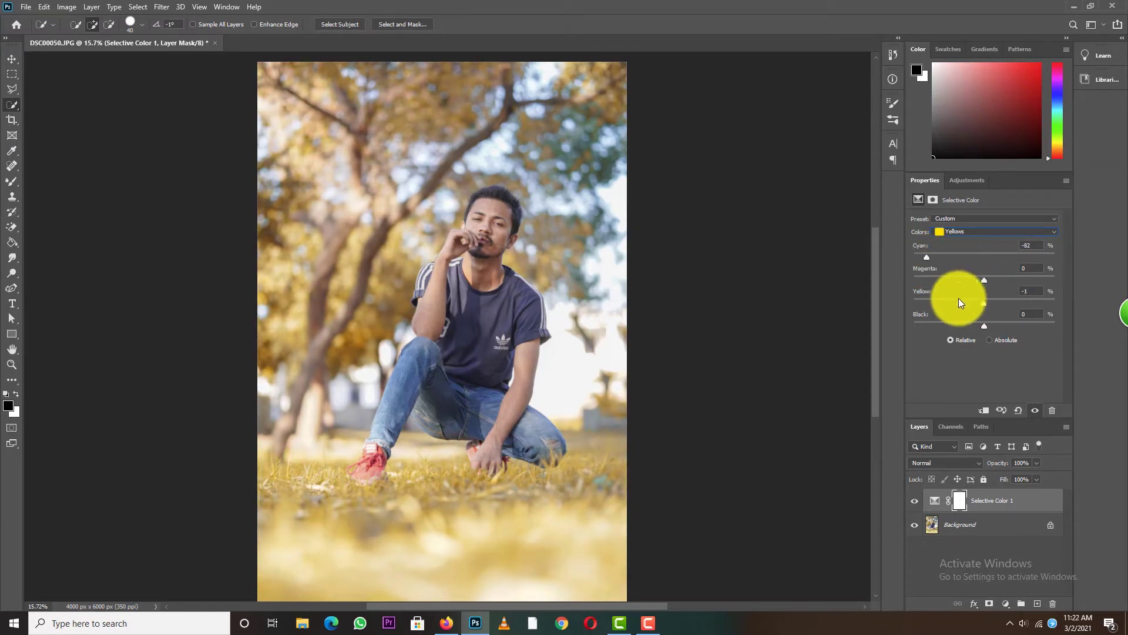
drag(996, 298, 953, 298)
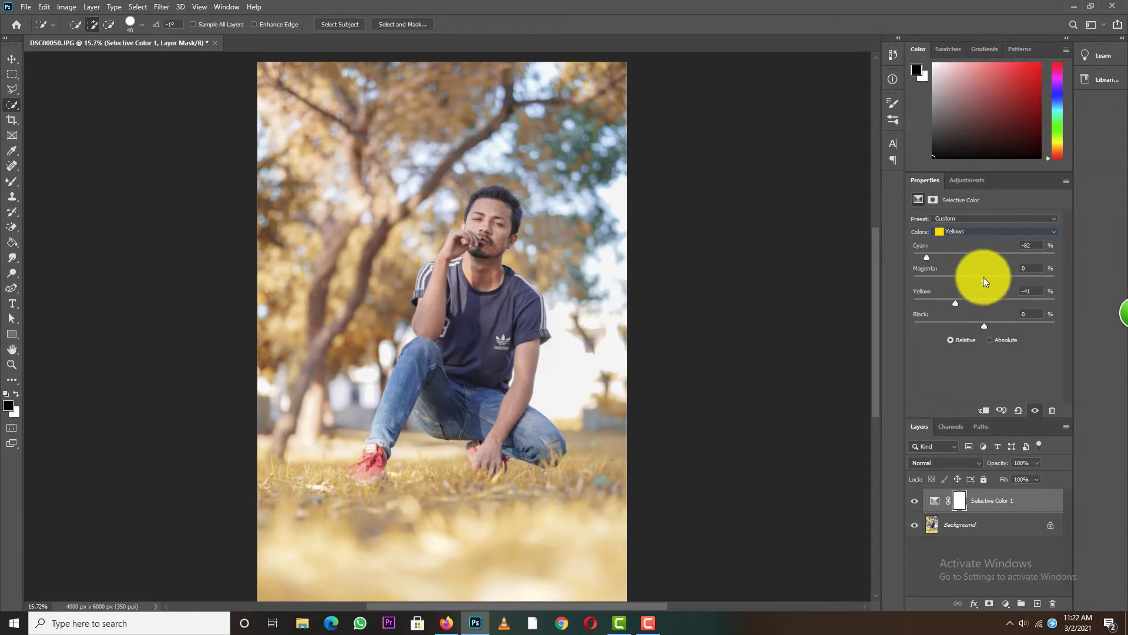
mouse_move(984, 279)
mouse_down()
mouse_move(972, 280)
mouse_move(992, 280)
mouse_up()
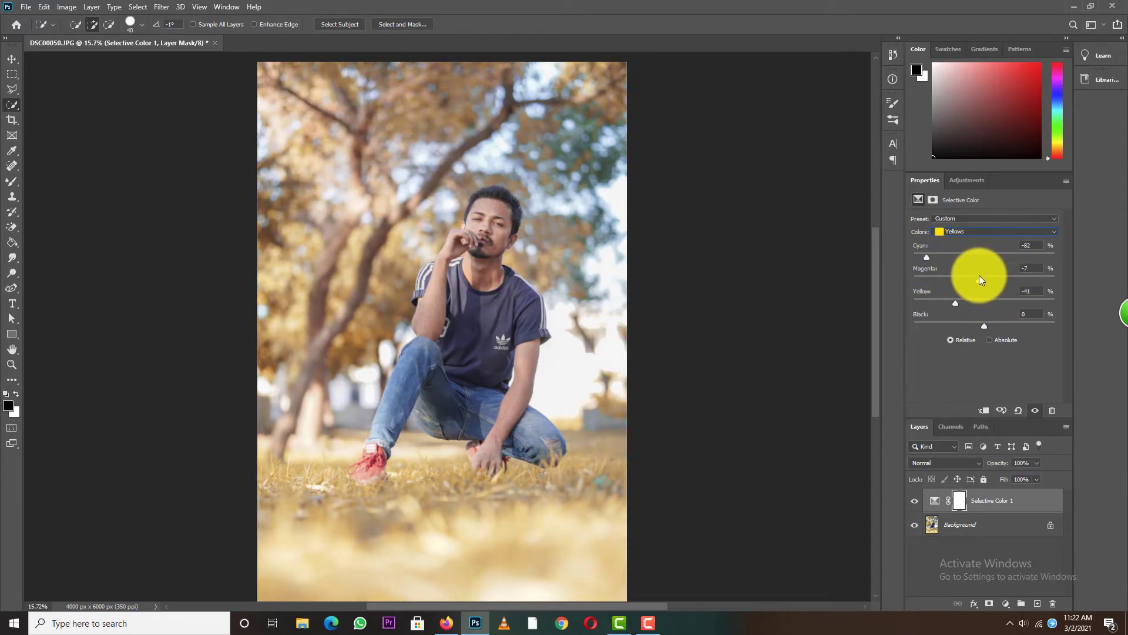
- Check Neutrals and Blacks, then finalize Yellows at Cyan -100, Magenta -12, Yellow -43
click(969, 231)
click(976, 305)
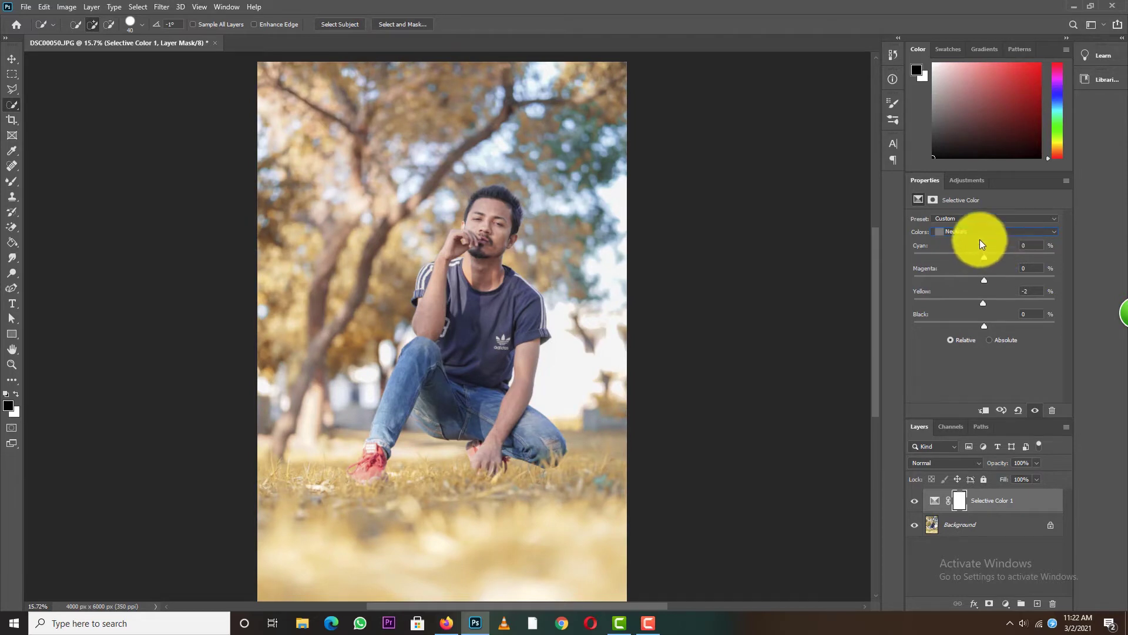
click(979, 233)
click(964, 316)
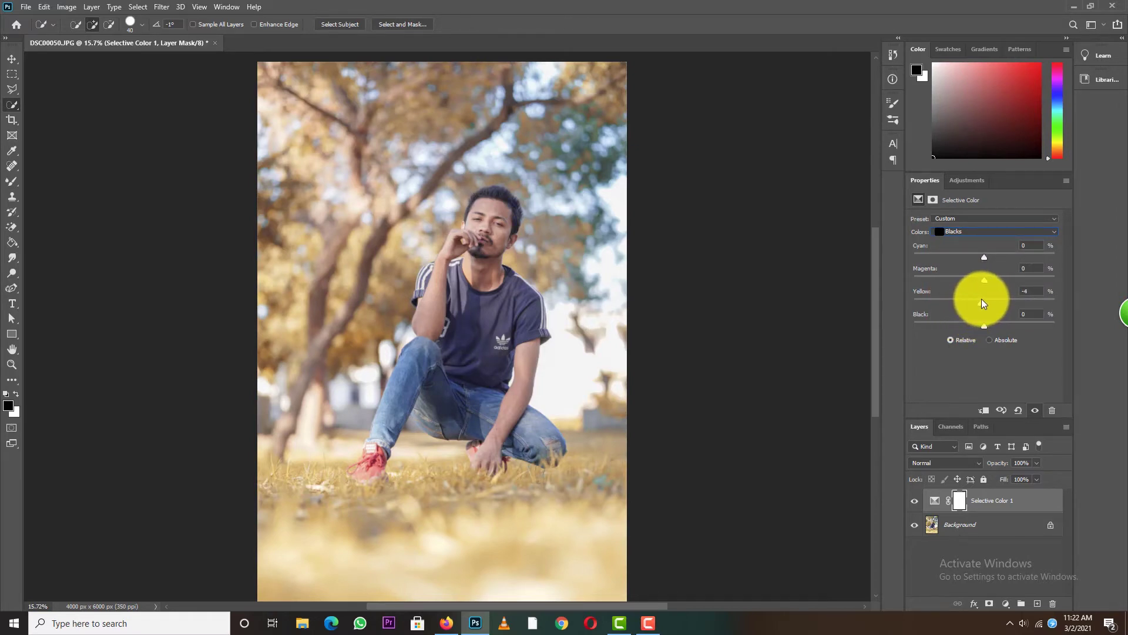
click(960, 233)
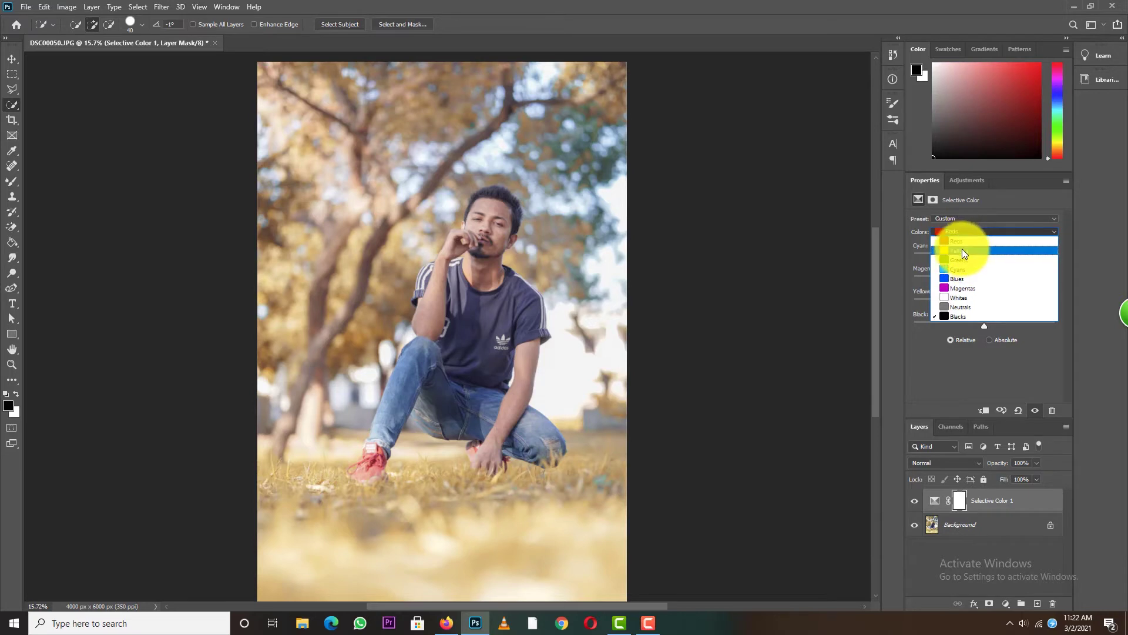
click(963, 249)
drag(981, 256, 901, 259)
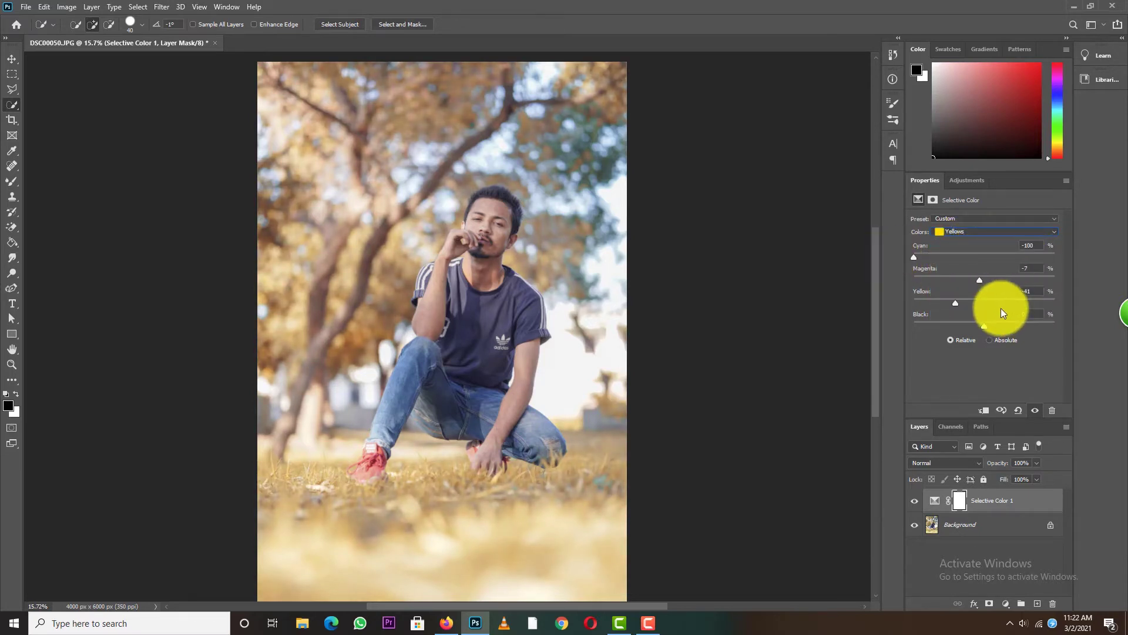
drag(939, 303, 946, 303)
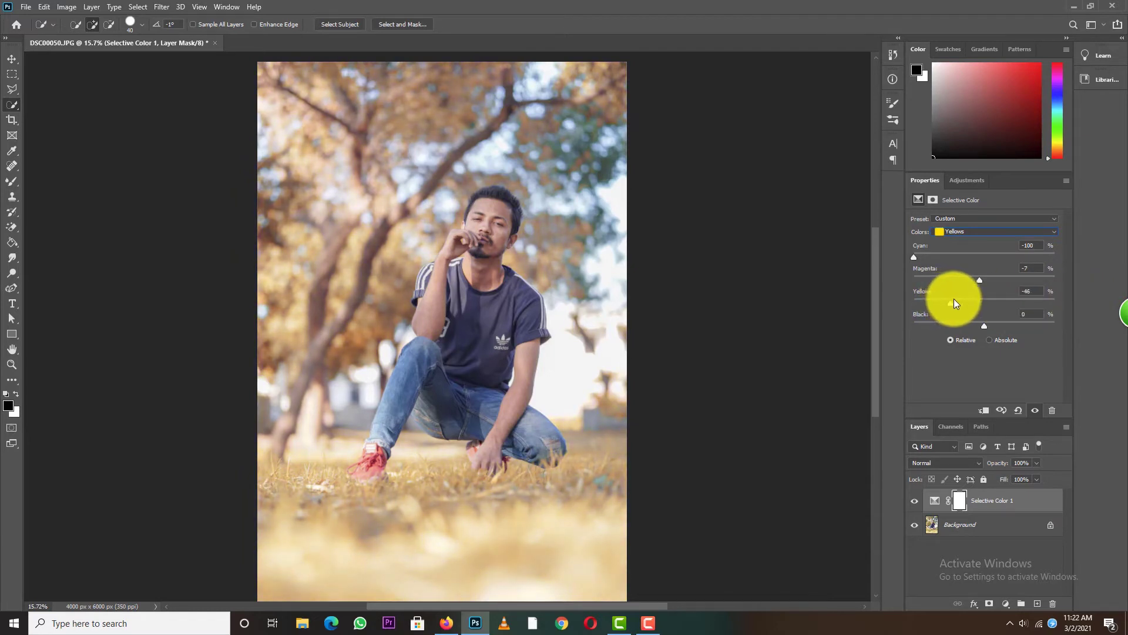
mouse_move(989, 286)
mouse_down()
mouse_move(907, 283)
mouse_move(993, 288)
mouse_up()
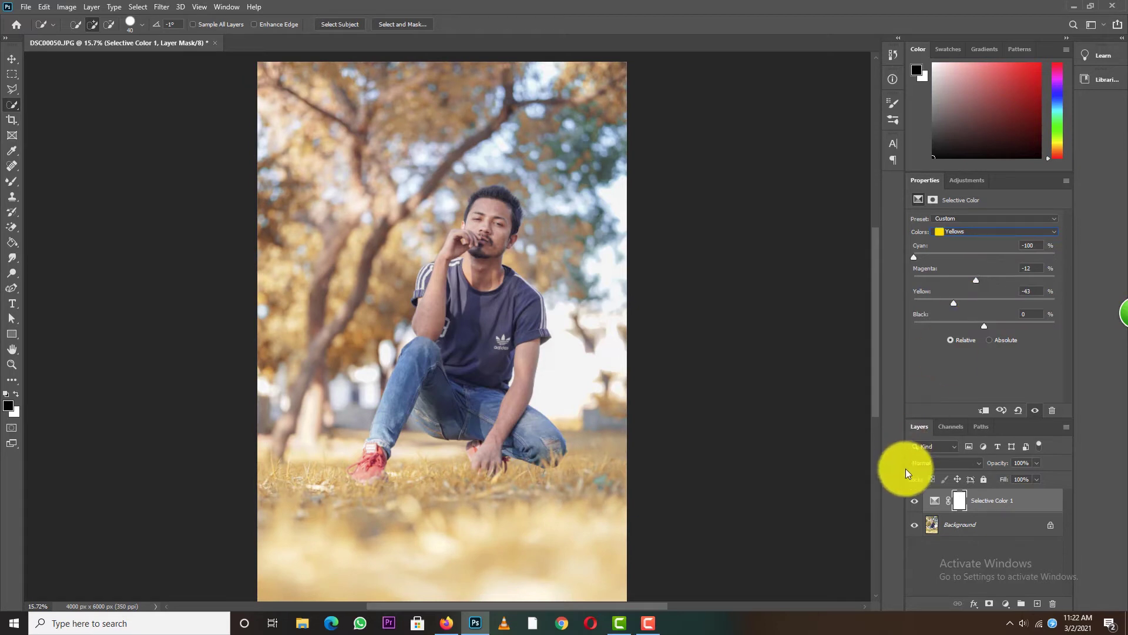
- Compare the photo with and without Selective Color, then merge it into the Background layer
click(914, 501)
click(914, 501)
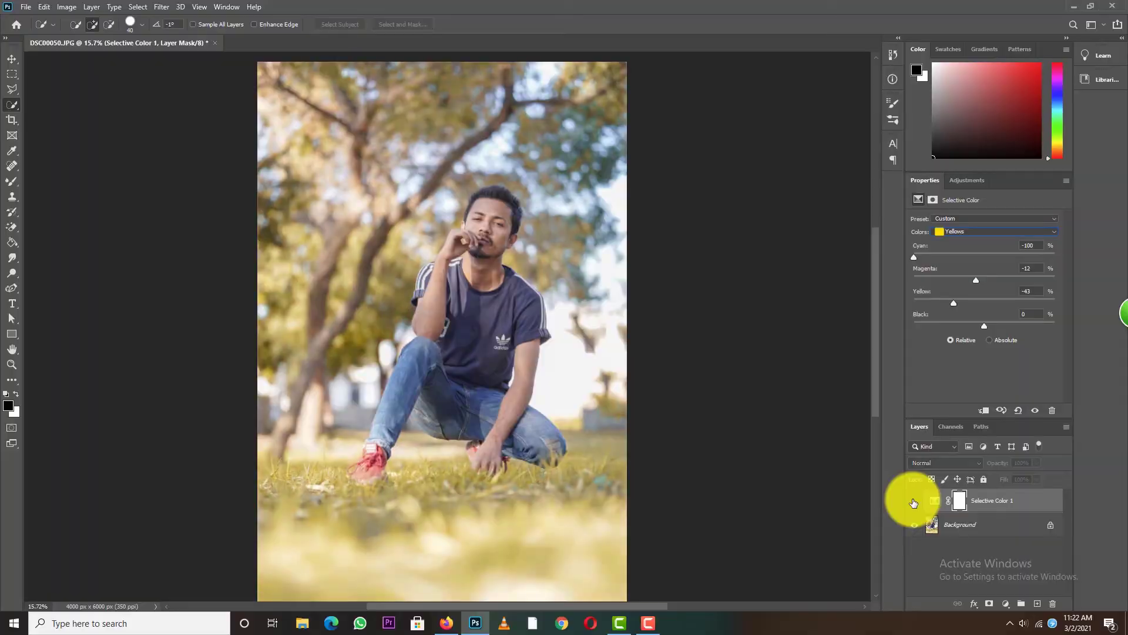
click(914, 501)
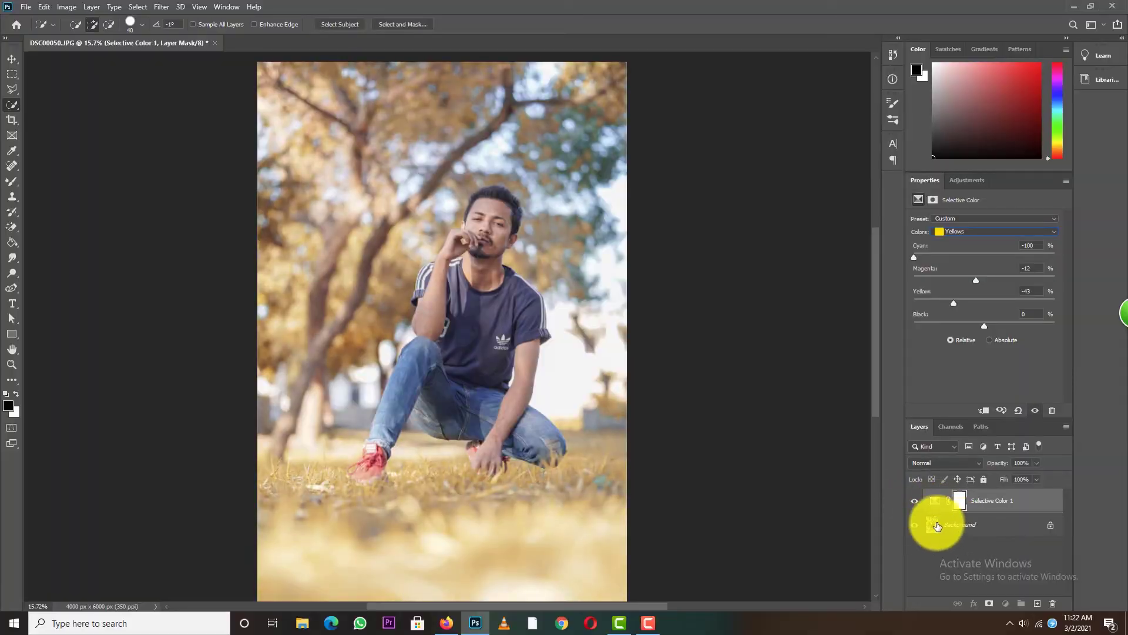
click(940, 524)
key(ctrl+shift+e)
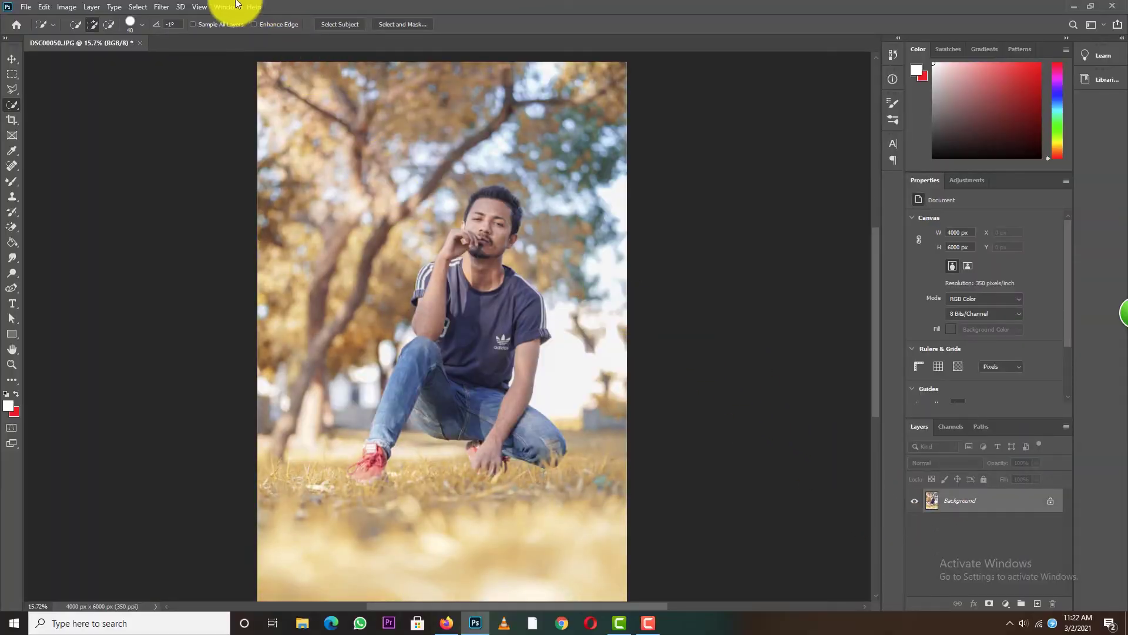
click(163, 6)
mouse_move(189, 257)
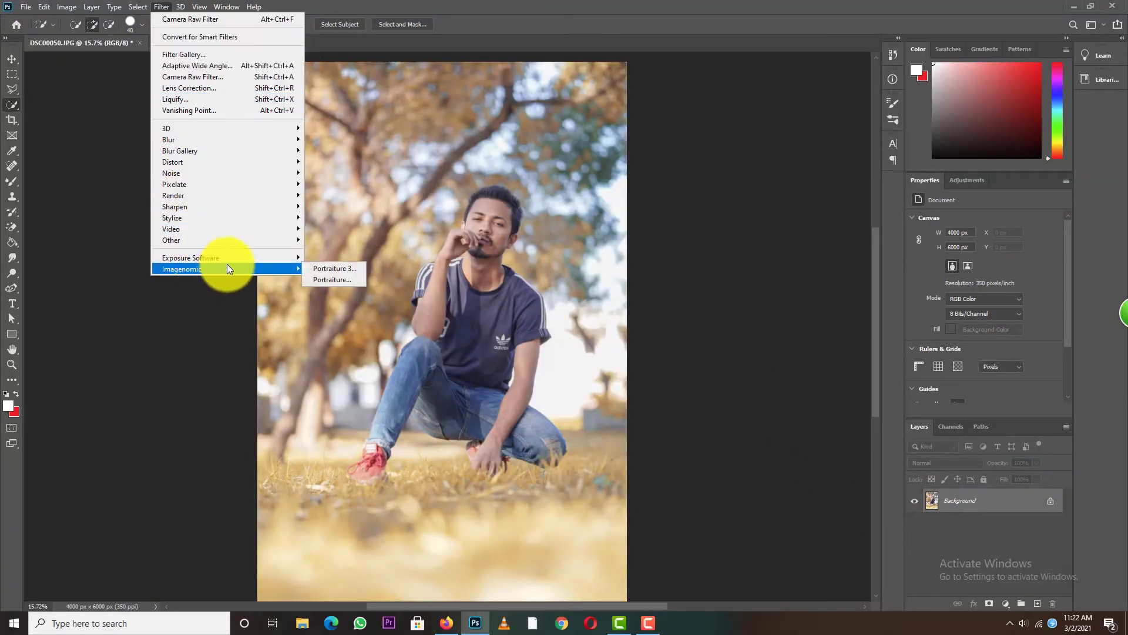
key(Escape)
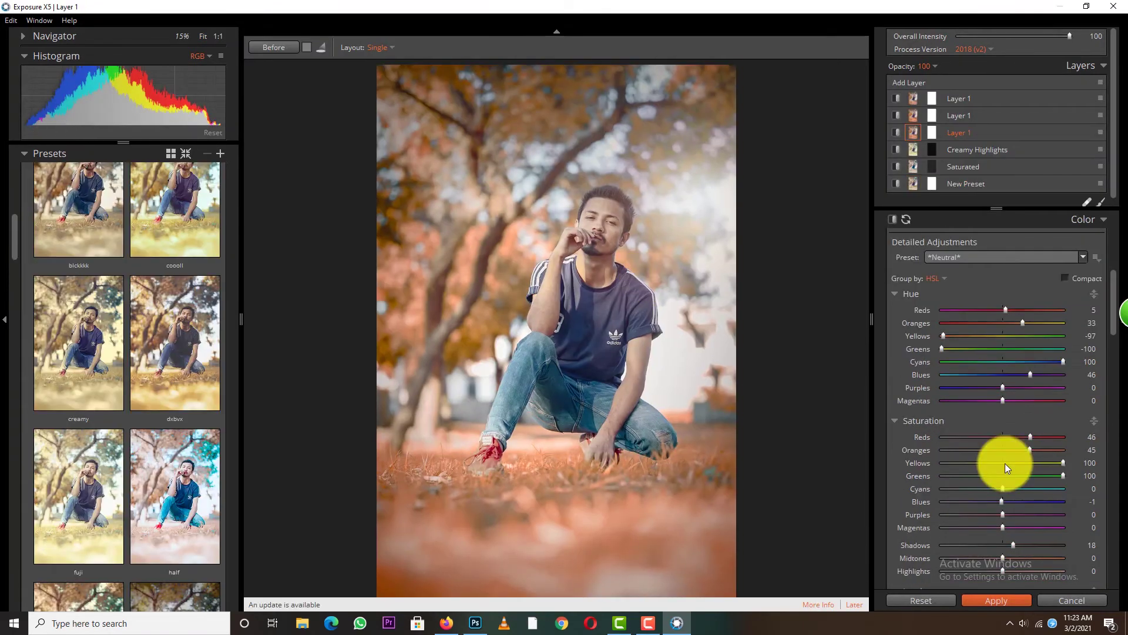
- Boost Greens and Yellows saturation, shift Yellows hue toward gold, and adjust Oranges saturation
drag(1007, 473, 1057, 470)
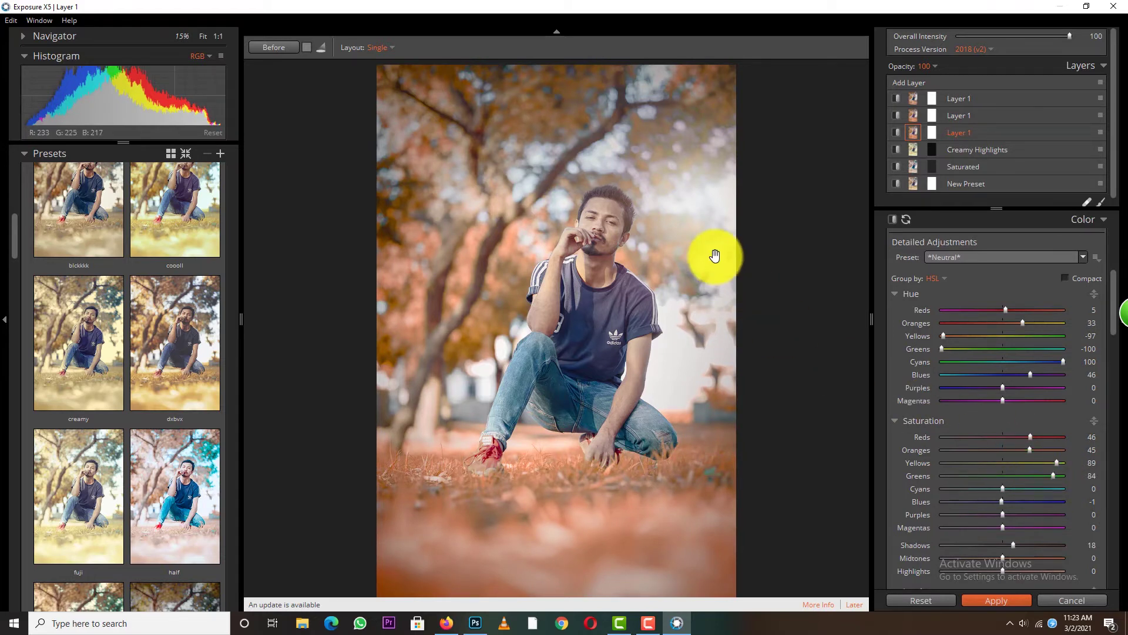
scroll(715, 259, up, 1)
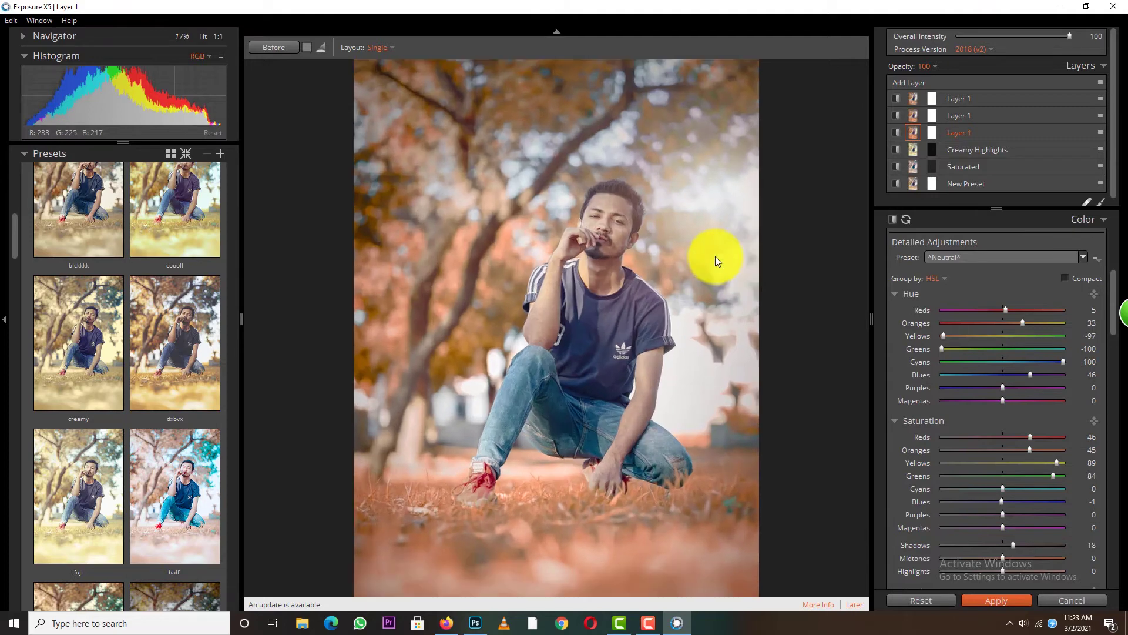
scroll(715, 256, up, 1)
scroll(714, 257, down, 2)
scroll(715, 256, down, 1)
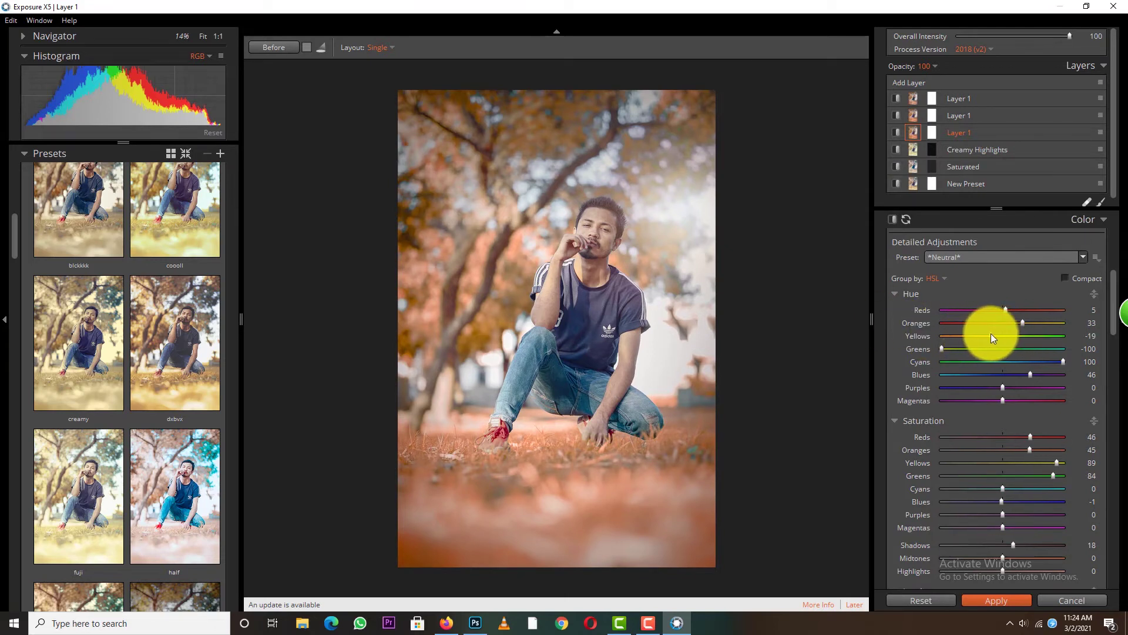
mouse_move(991, 334)
mouse_down()
mouse_move(1109, 351)
mouse_move(926, 347)
mouse_up()
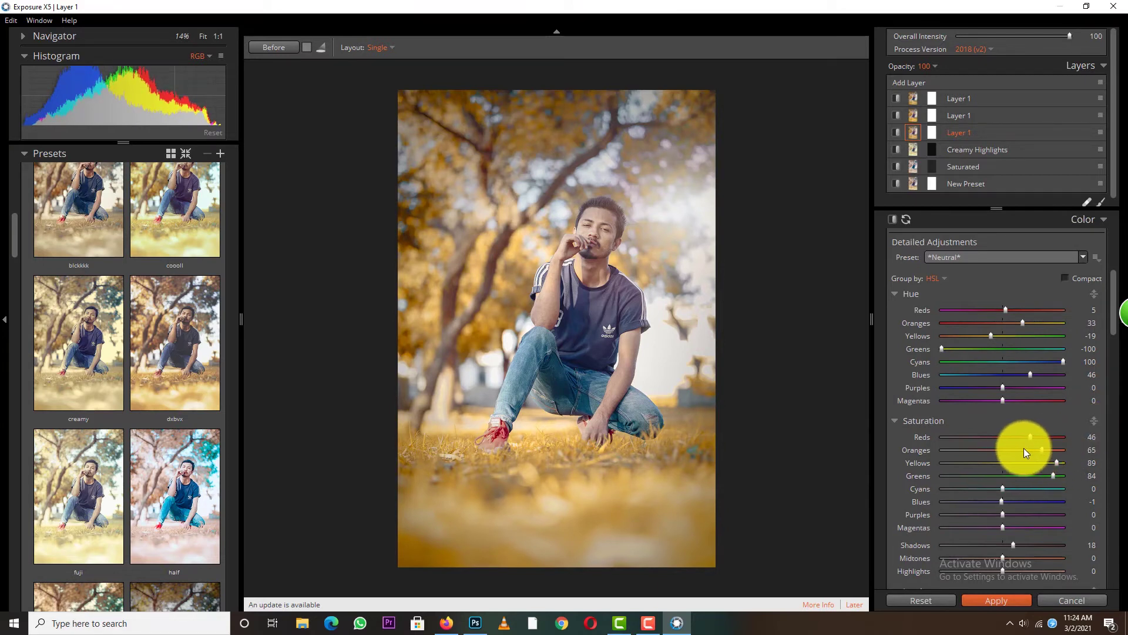
drag(1035, 450, 1060, 476)
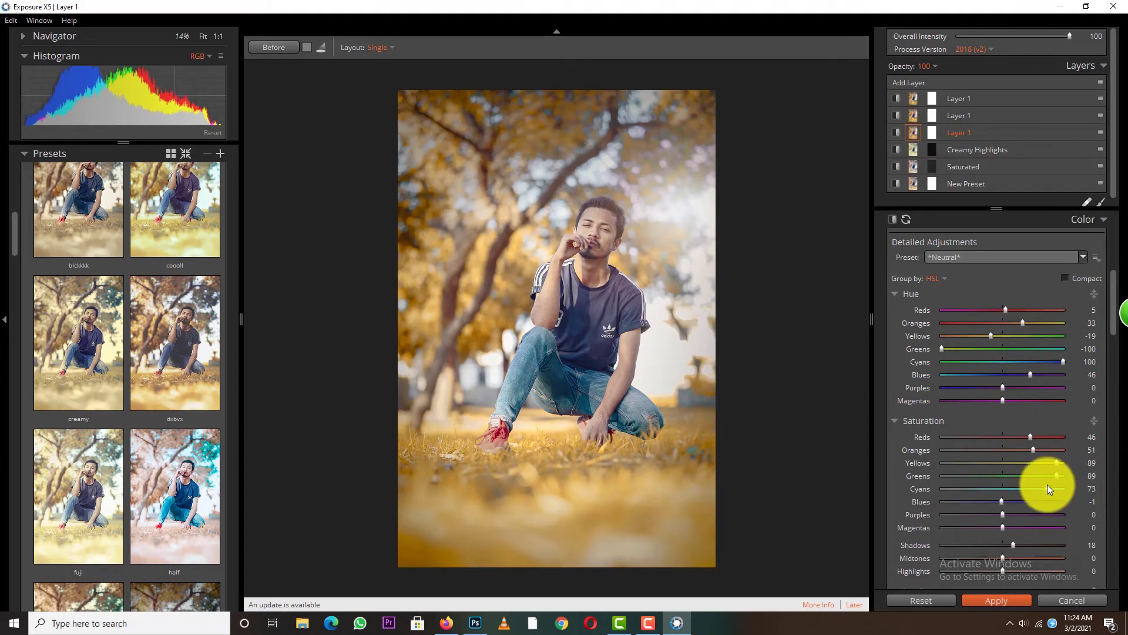
- Set Blues hue 33, Yellows hue -40, Cyans saturation -100 and Blues saturation -2
click(1047, 498)
drag(1047, 501, 1043, 502)
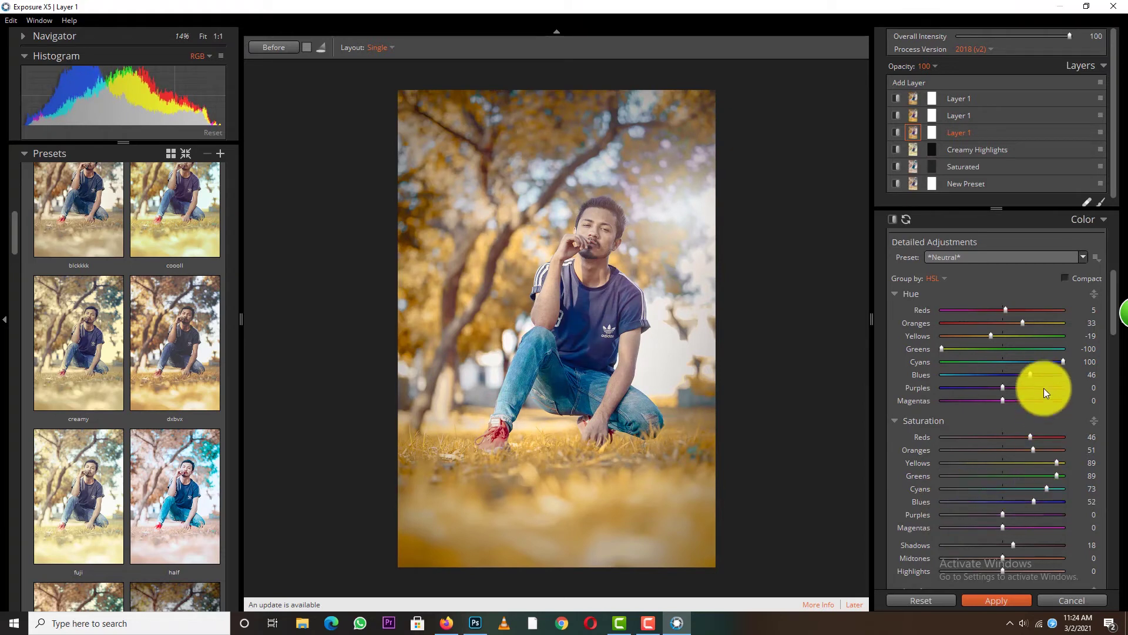
click(1023, 374)
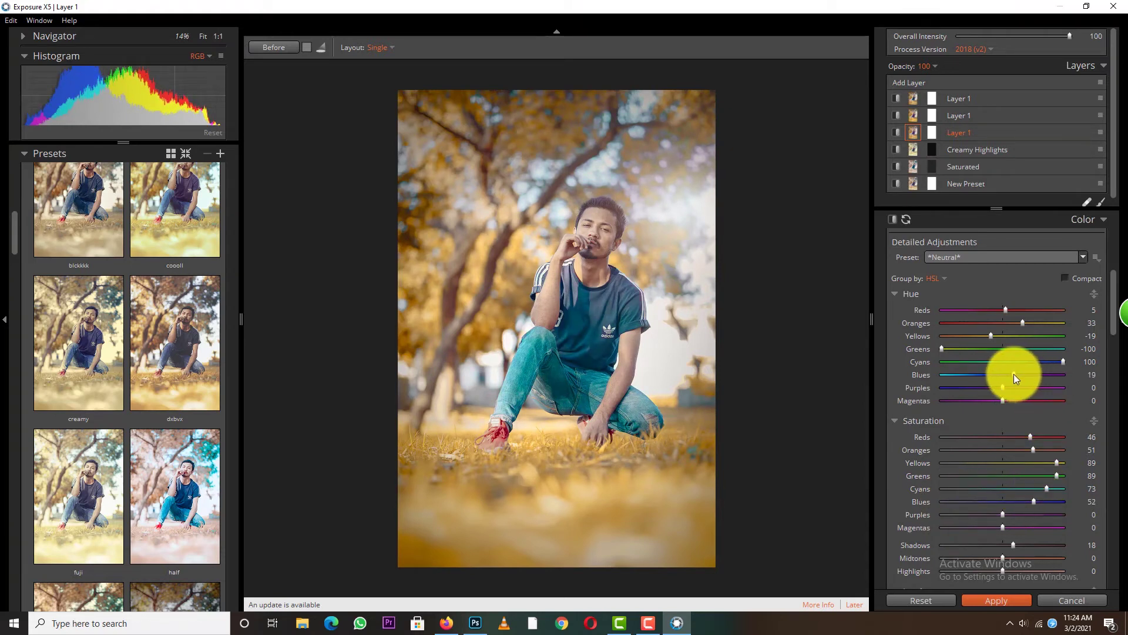
drag(1016, 374, 1023, 375)
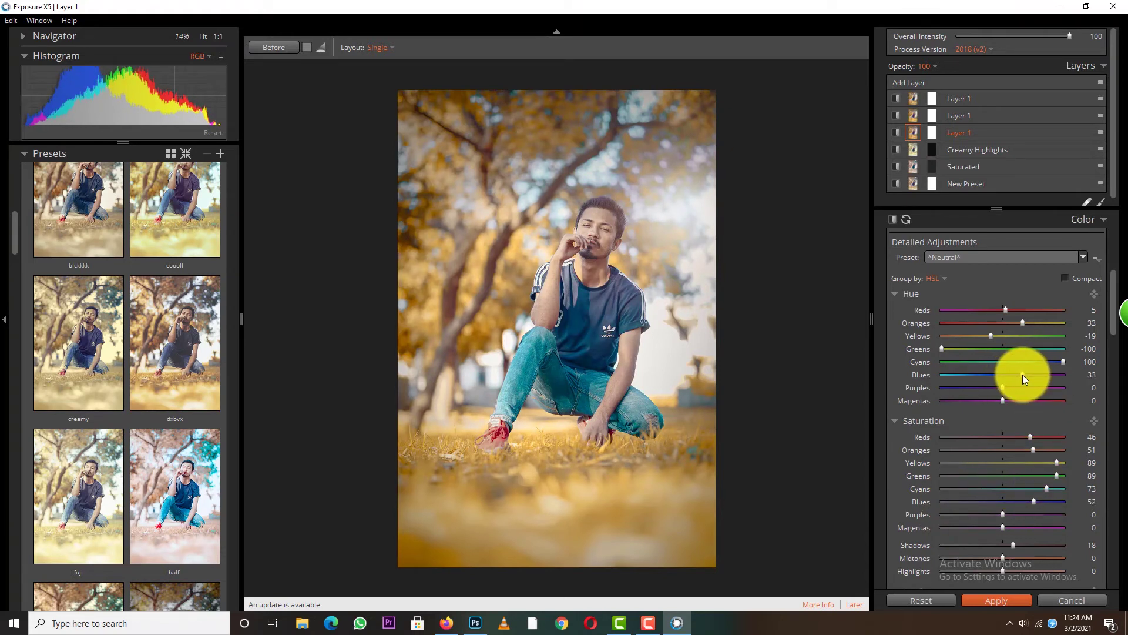
click(975, 336)
drag(974, 336, 978, 336)
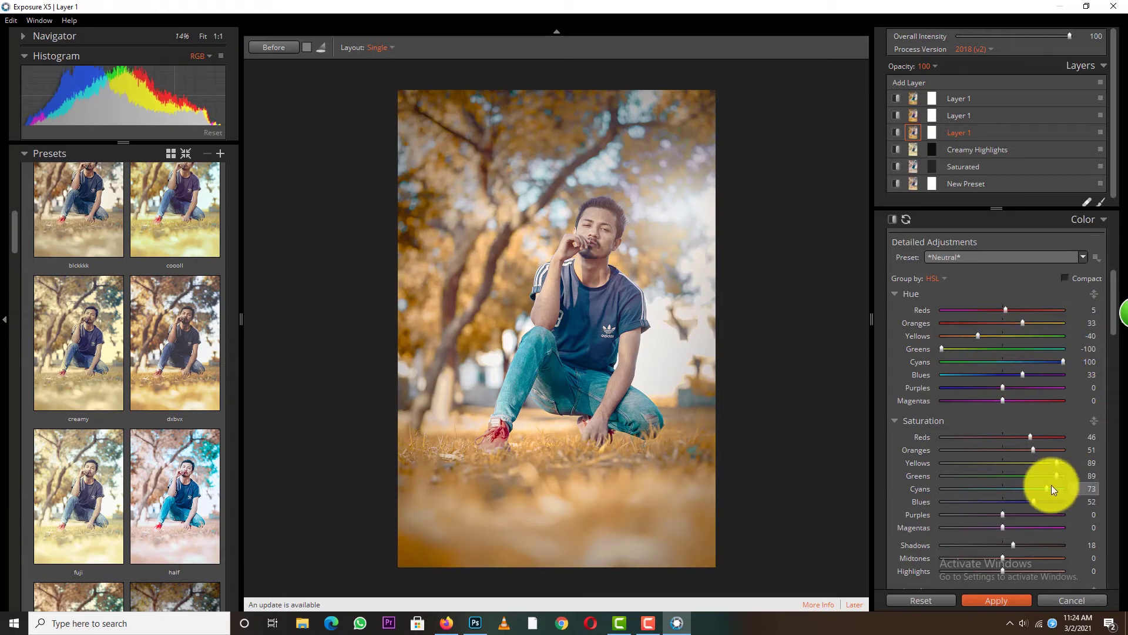
drag(1048, 488, 923, 487)
mouse_move(1033, 501)
mouse_down()
mouse_move(908, 499)
mouse_move(1000, 499)
mouse_up()
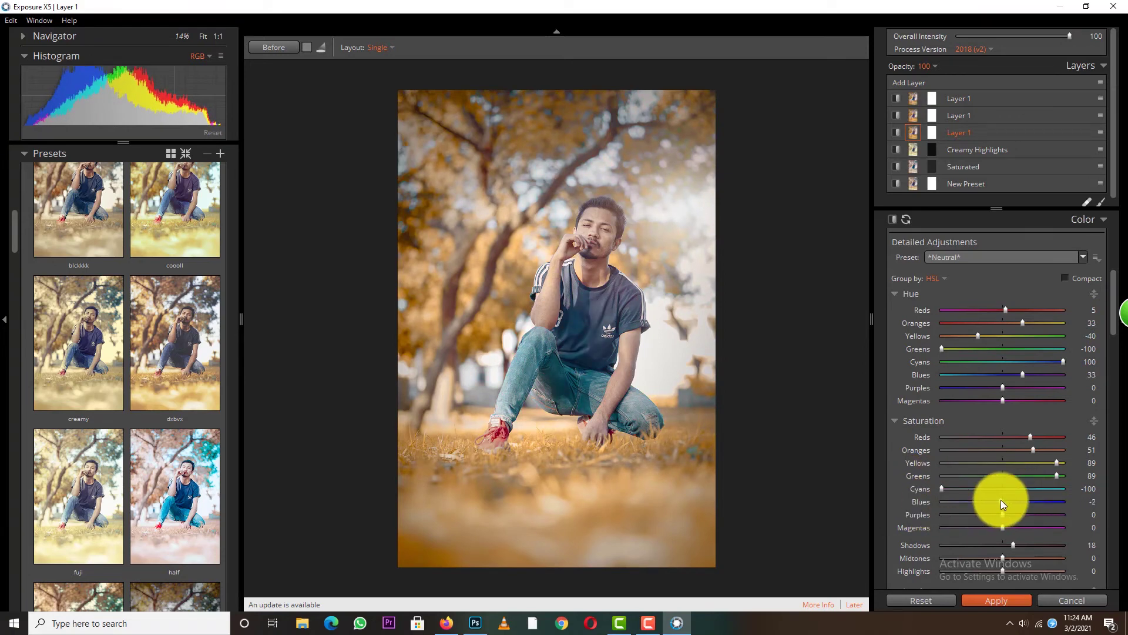
drag(1112, 323, 1114, 367)
- Slightly brighten the orange tones and strengthen the vignette
scroll(1114, 367, down, 3)
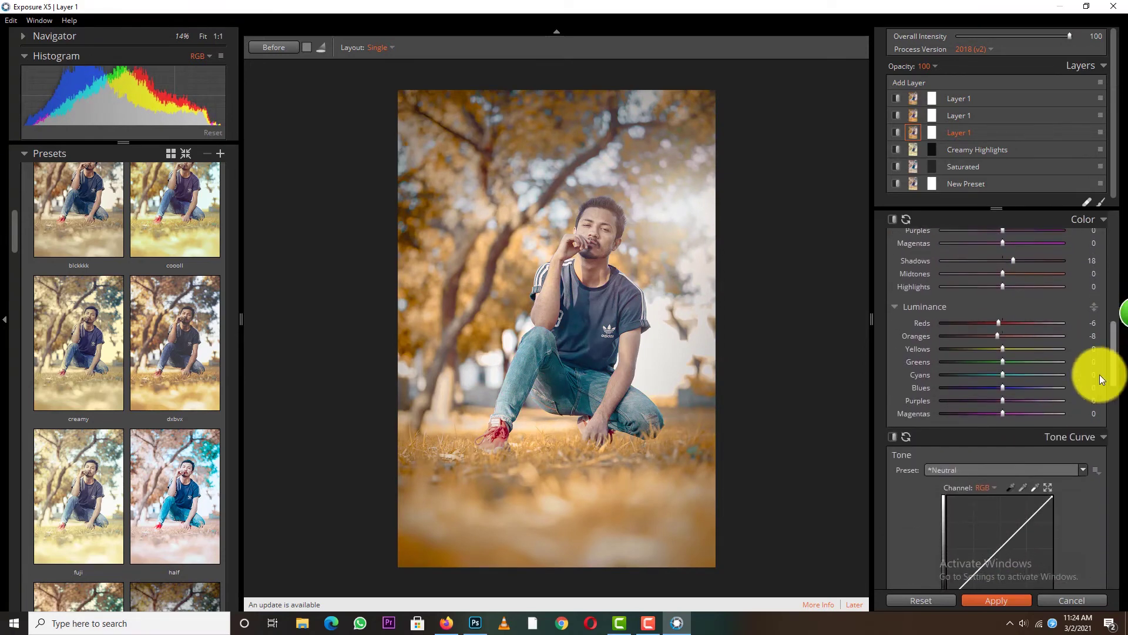
drag(995, 337, 998, 336)
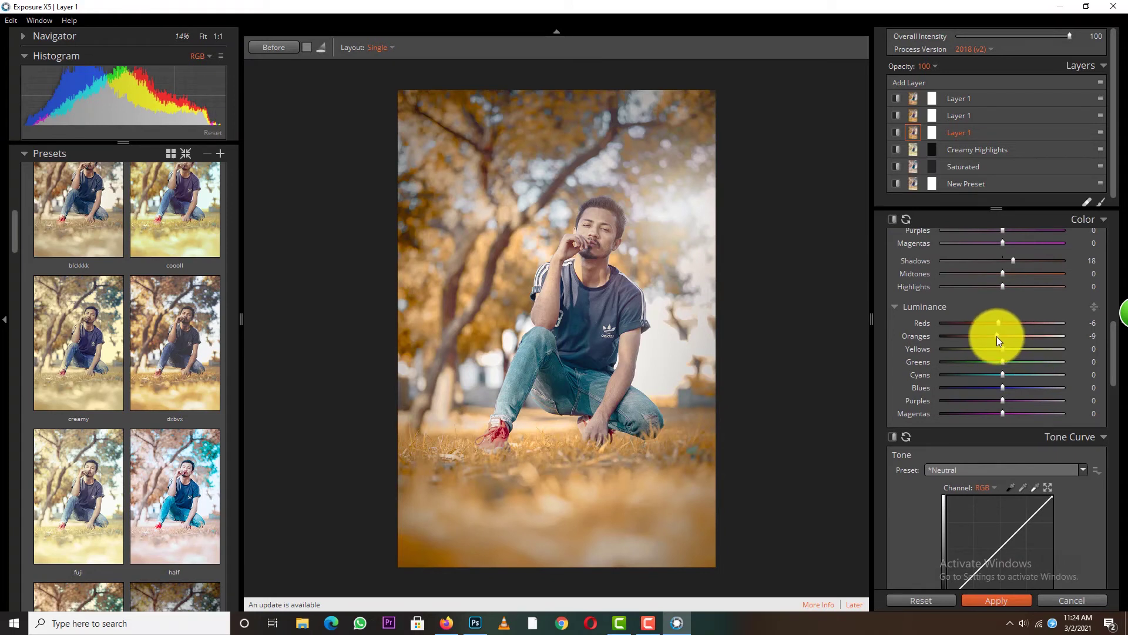
drag(1110, 352, 1110, 434)
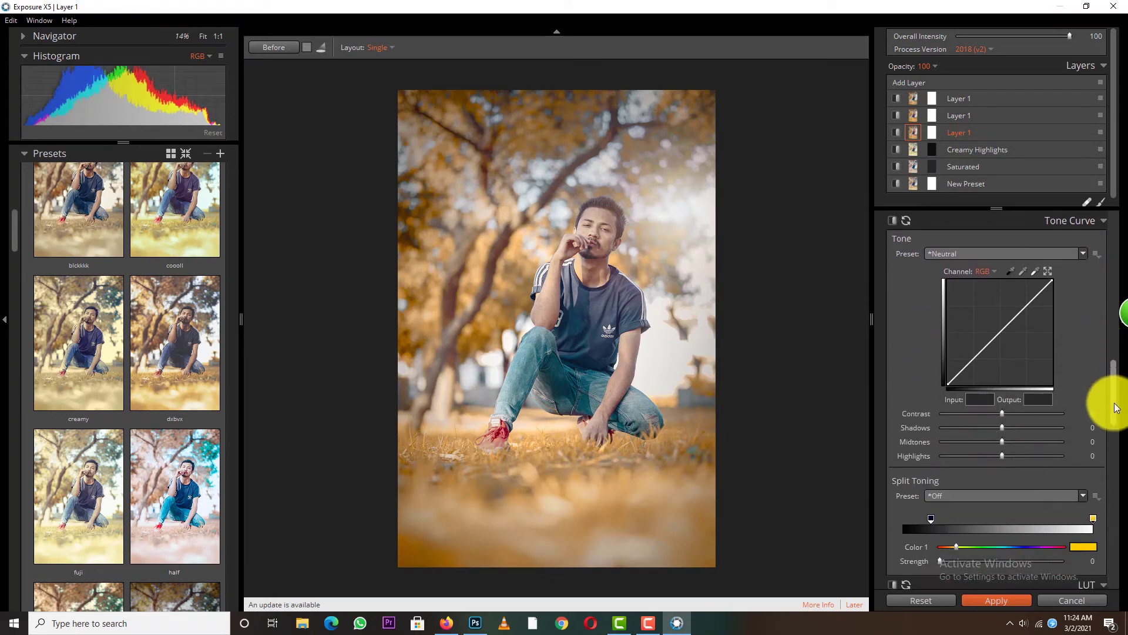
click(1042, 378)
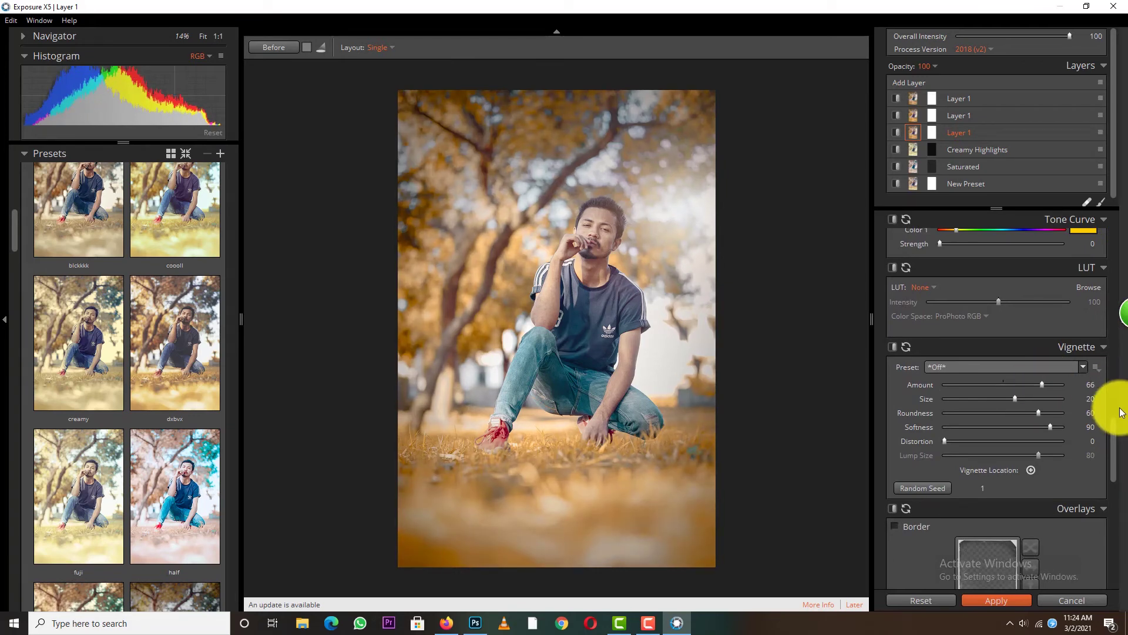
drag(1109, 406, 1107, 487)
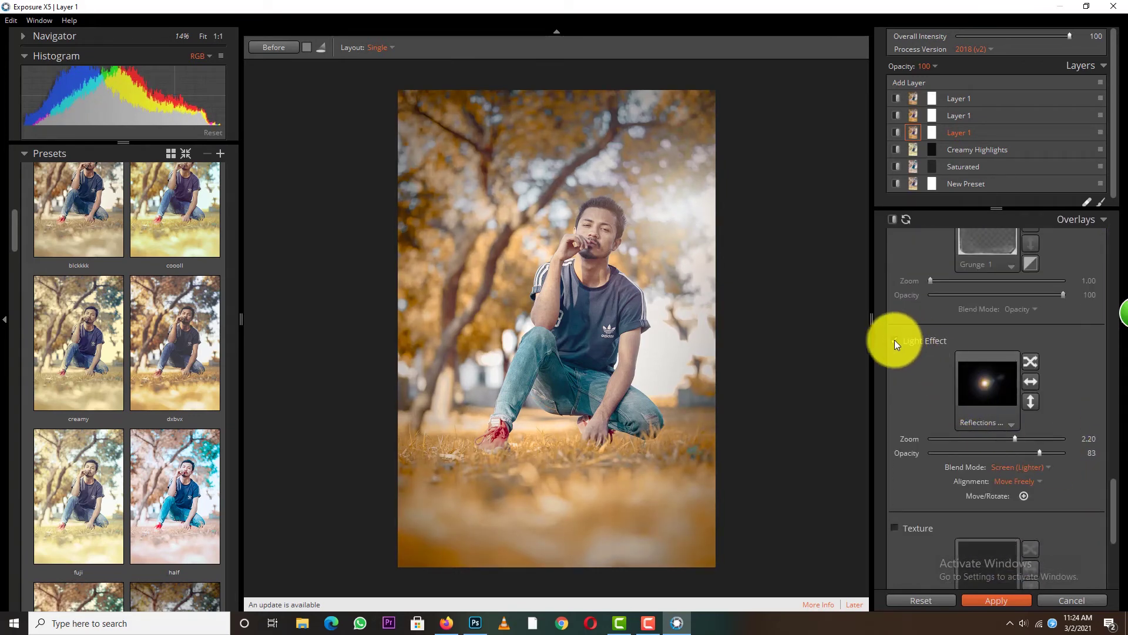
- Move the Reflections light flare to the upper right beside the man's head and compare before/after
click(894, 340)
click(894, 341)
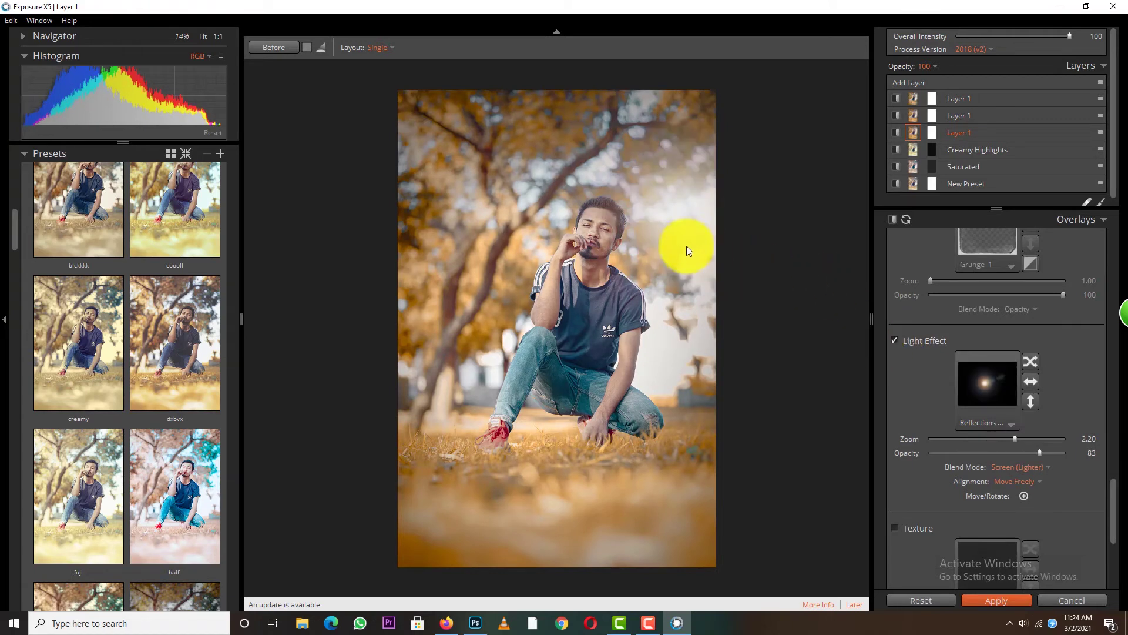
click(894, 340)
click(1024, 496)
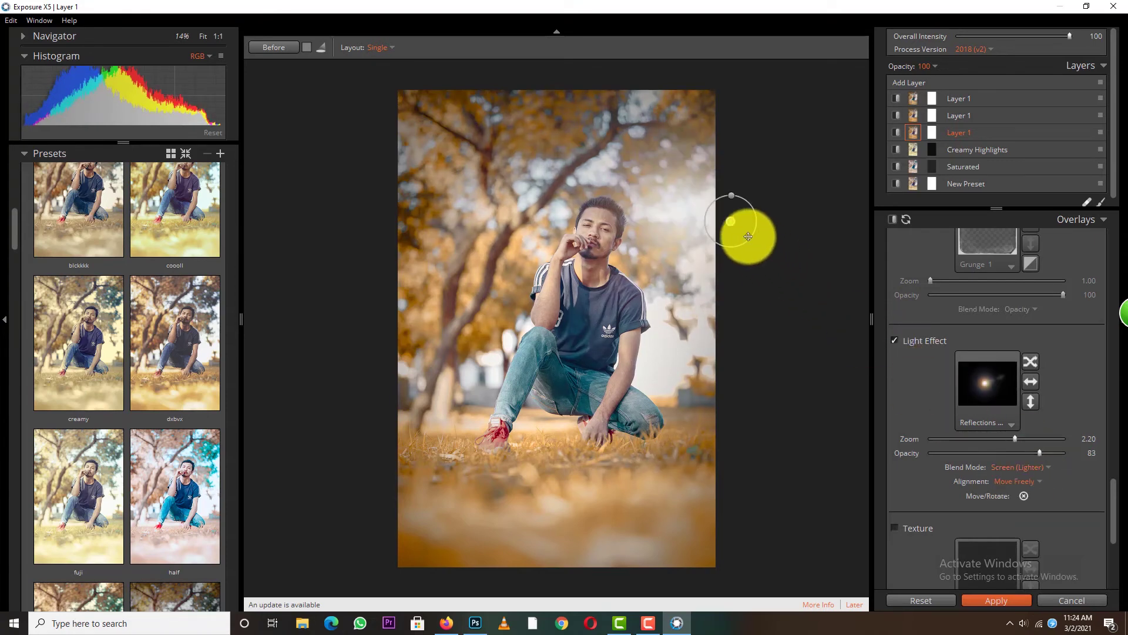
mouse_move(743, 222)
mouse_down()
mouse_move(769, 224)
mouse_move(754, 216)
mouse_move(758, 201)
mouse_move(762, 222)
mouse_move(761, 202)
mouse_move(749, 209)
mouse_up()
click(893, 340)
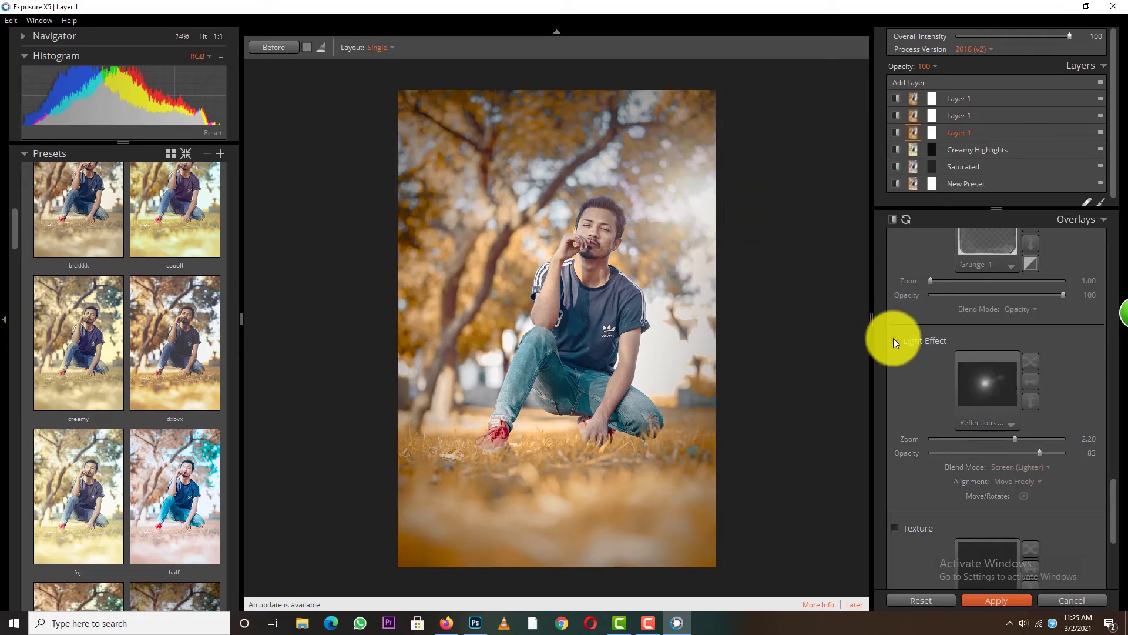
click(893, 340)
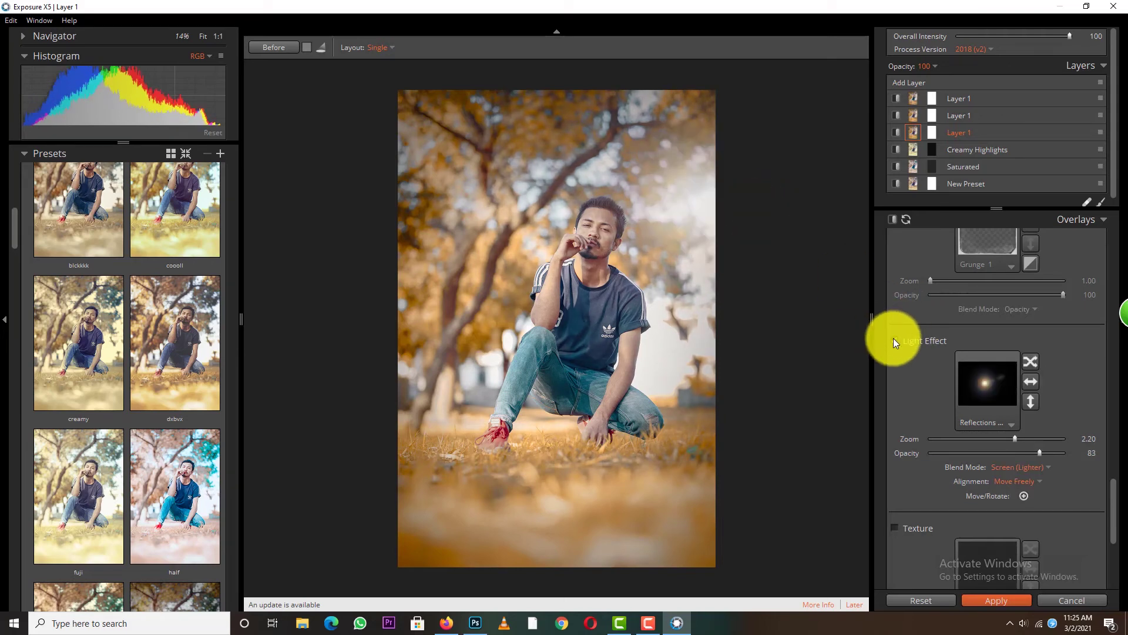
click(273, 47)
click(274, 47)
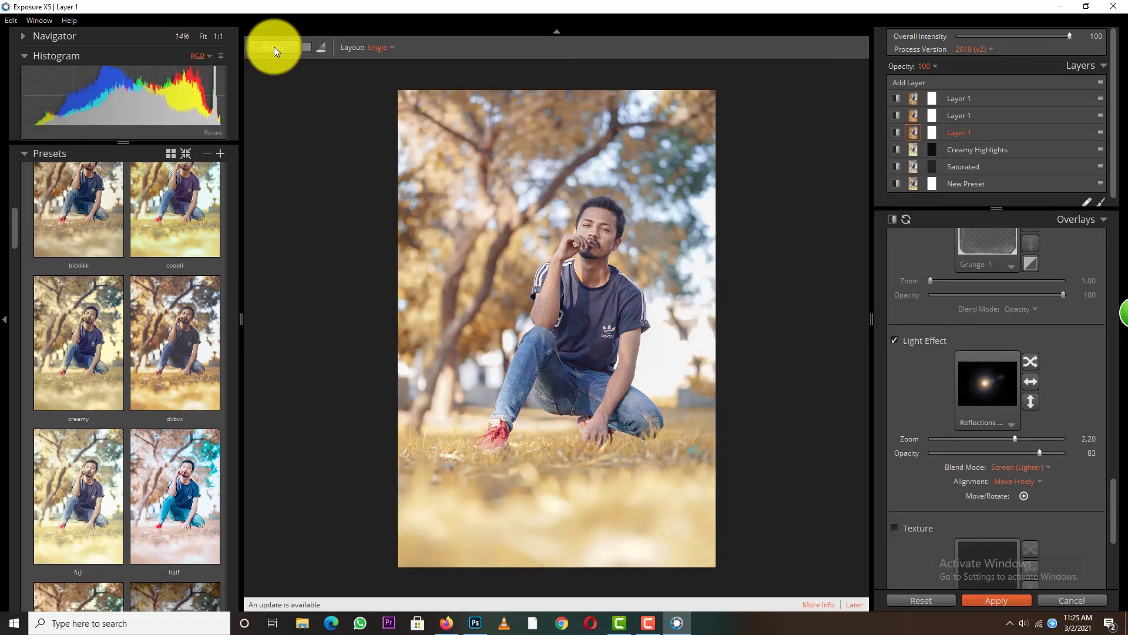
click(274, 47)
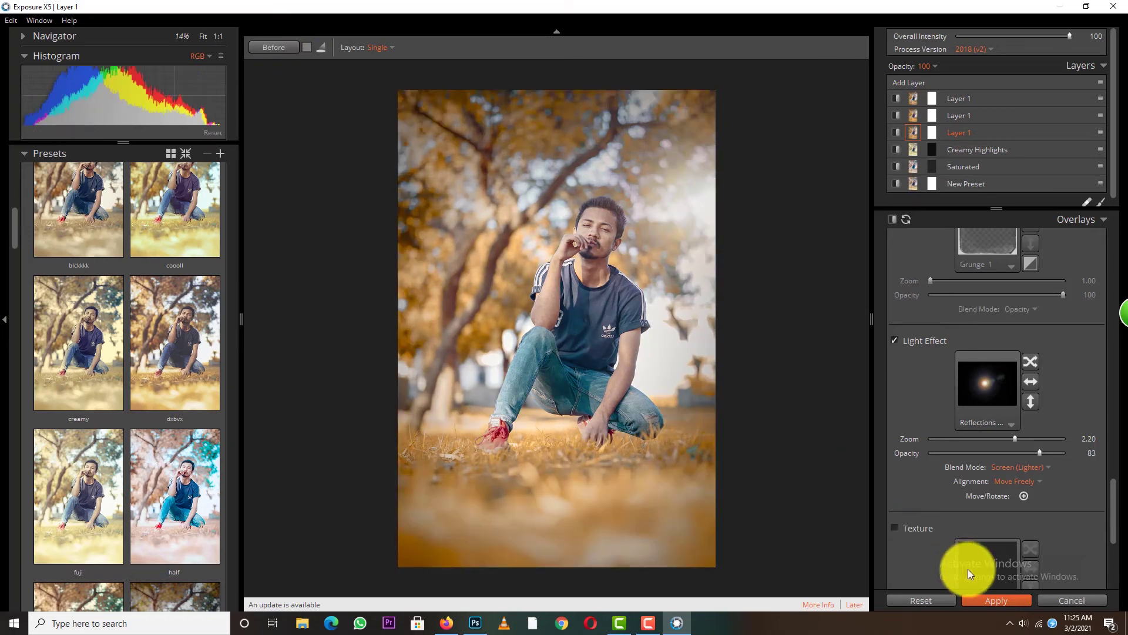
- Apply the Exposure X5 result to Photoshop and merge it into a single Background layer
click(1007, 599)
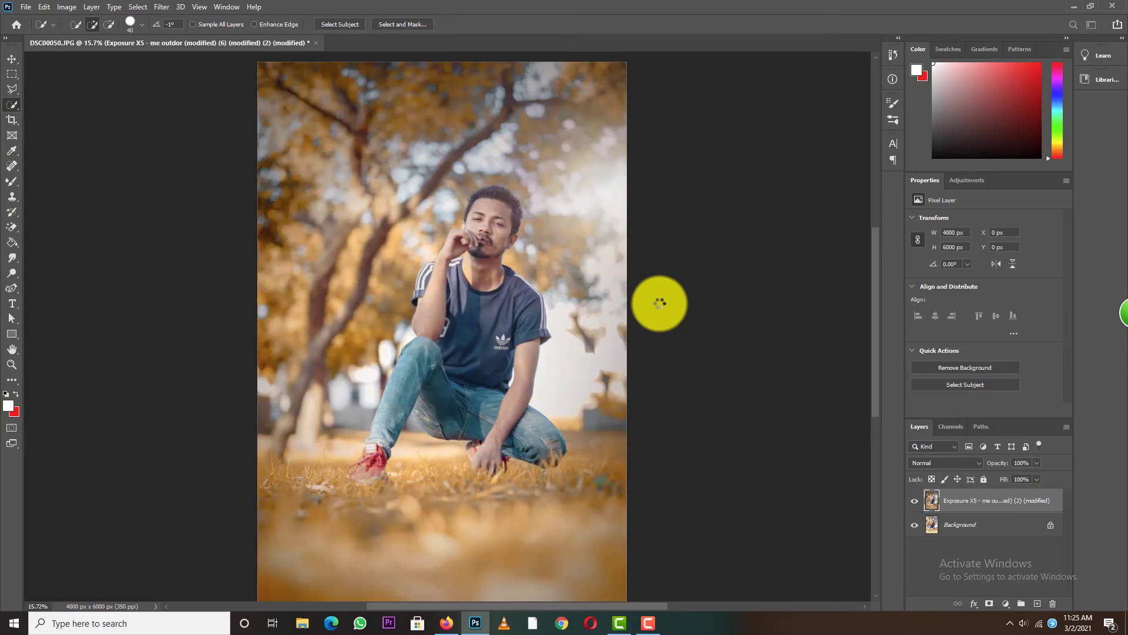
scroll(613, 240, down, 1)
scroll(452, 186, up, 5)
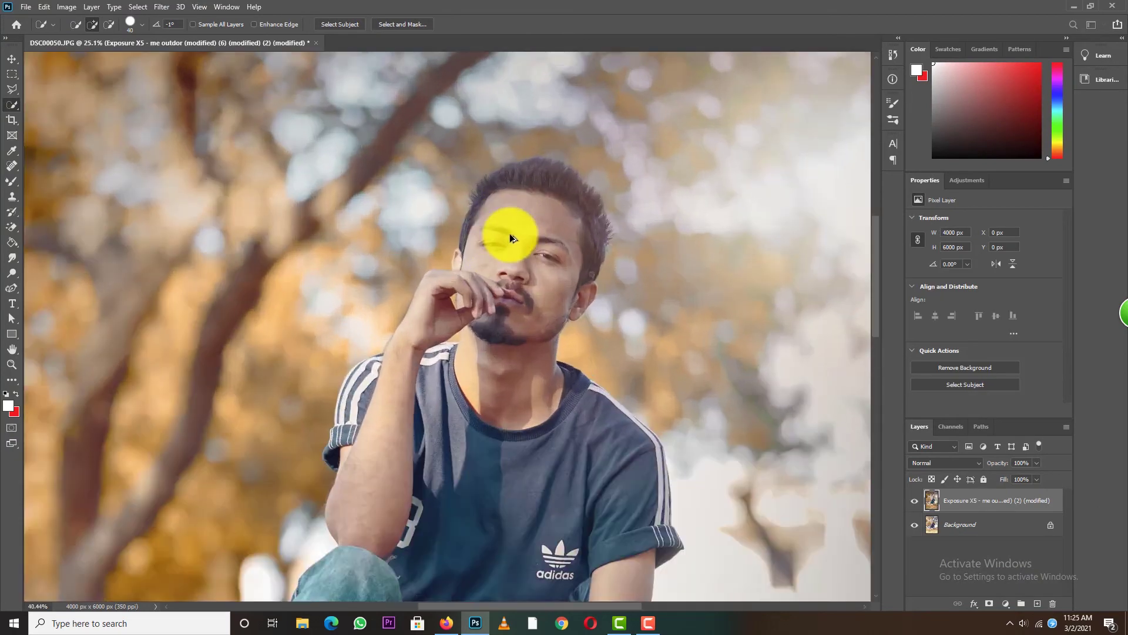
scroll(510, 234, up, 2)
scroll(524, 233, down, 3)
scroll(524, 233, down, 3)
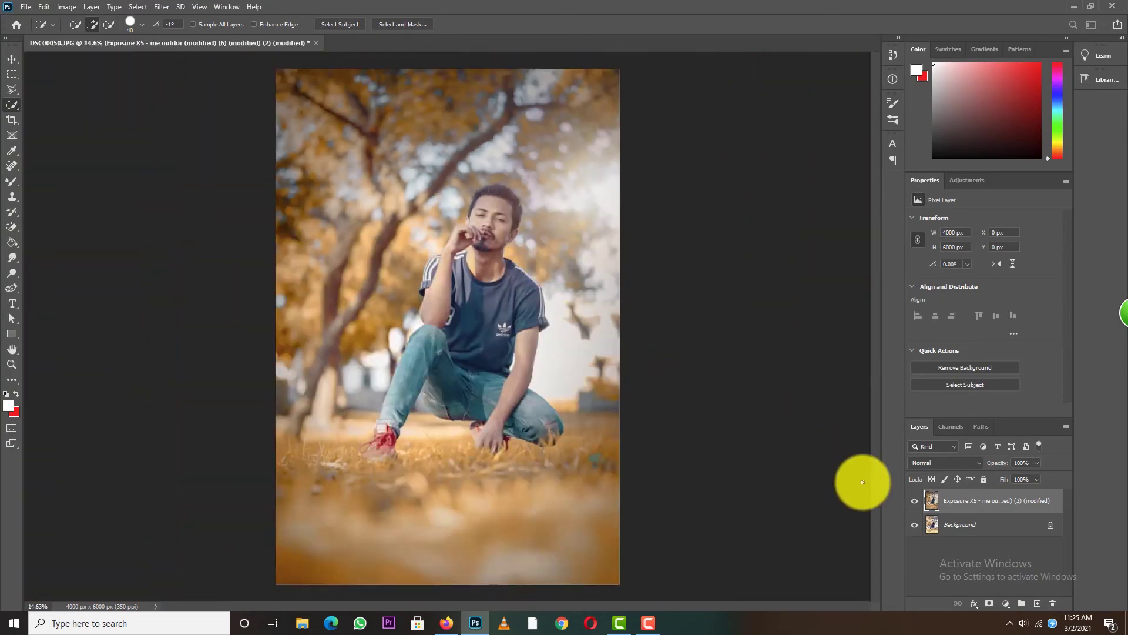
click(914, 501)
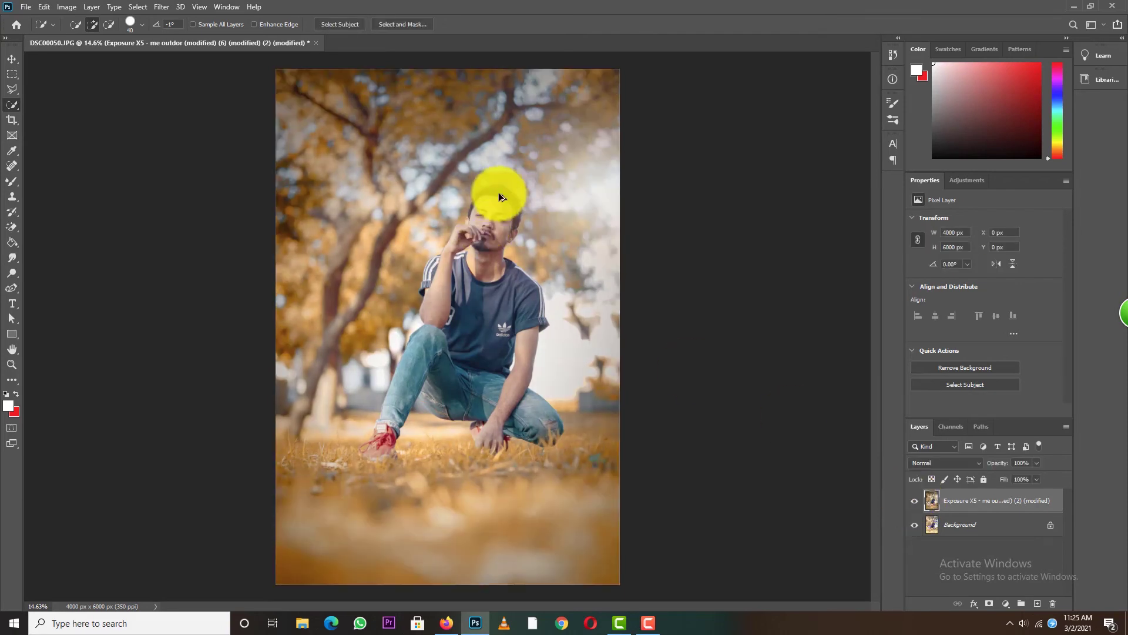
key(ctrl+shift+e)
key(ctrl+shift+a)
- Set Blue Primary saturation +40, hue Greens -100, Yellows -6, Aquas +3, and Oranges saturation -12
click(845, 129)
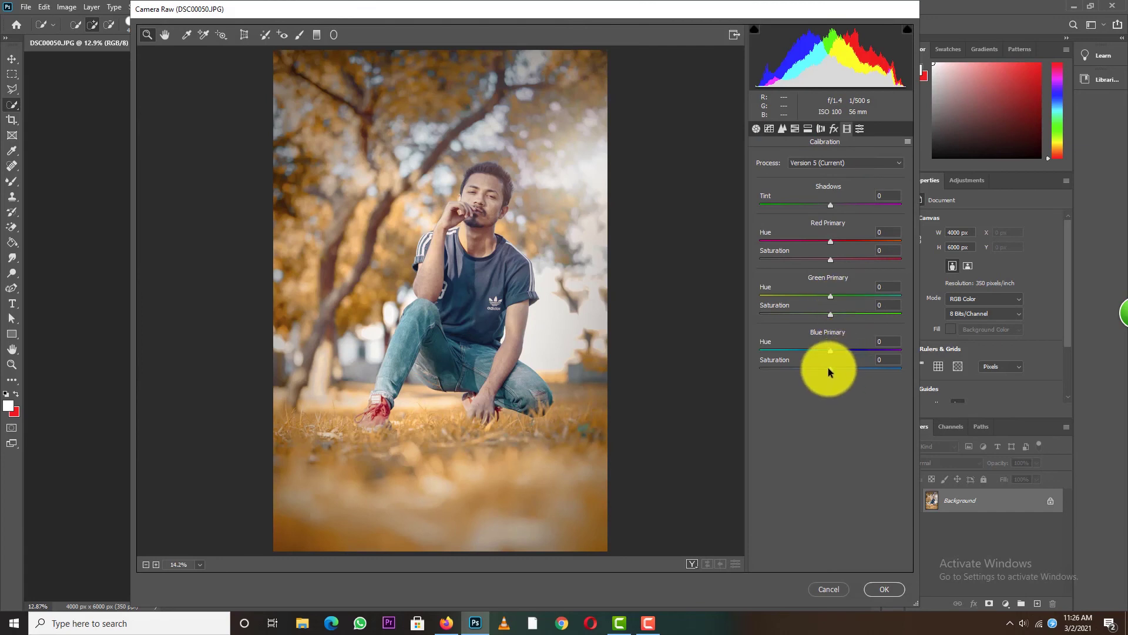
drag(828, 369, 862, 365)
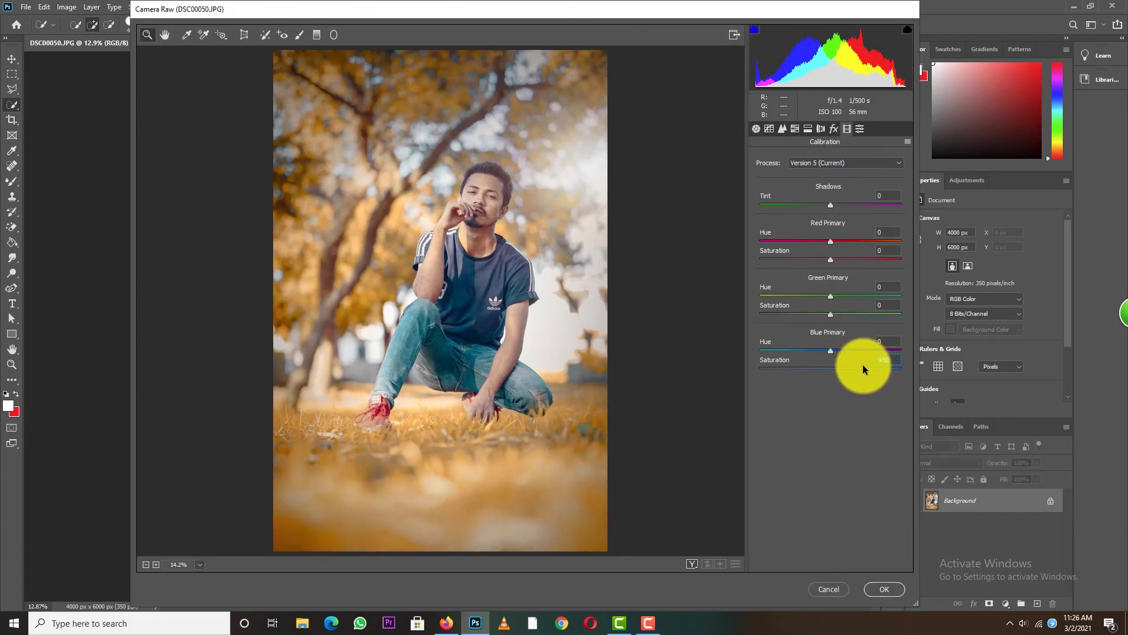
click(797, 127)
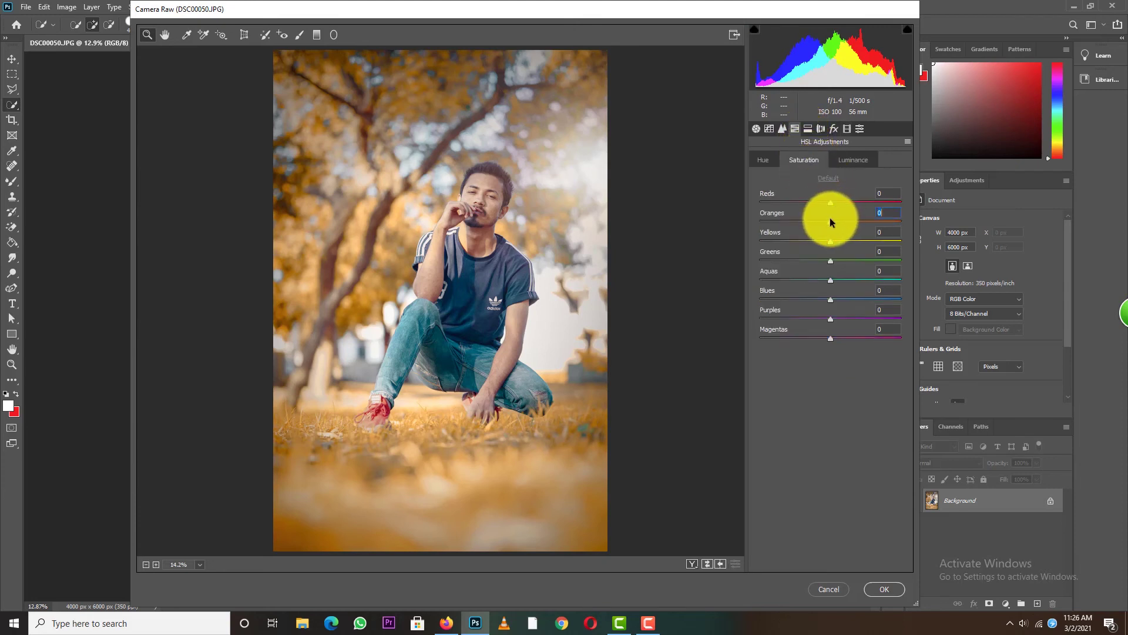
click(766, 160)
drag(830, 252, 755, 258)
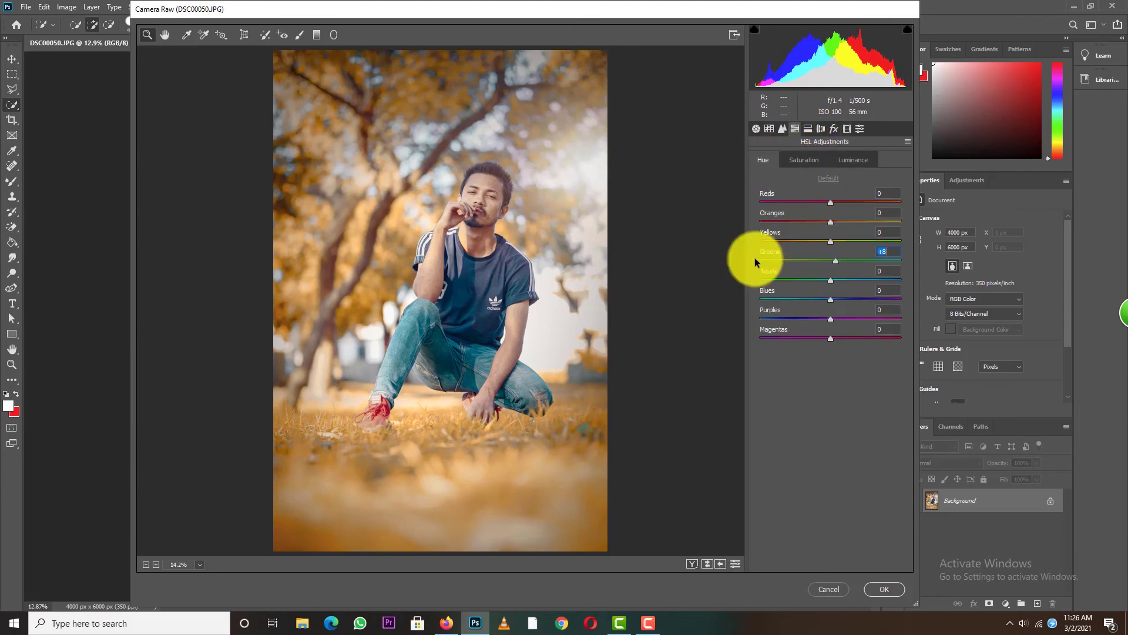
drag(831, 240, 824, 240)
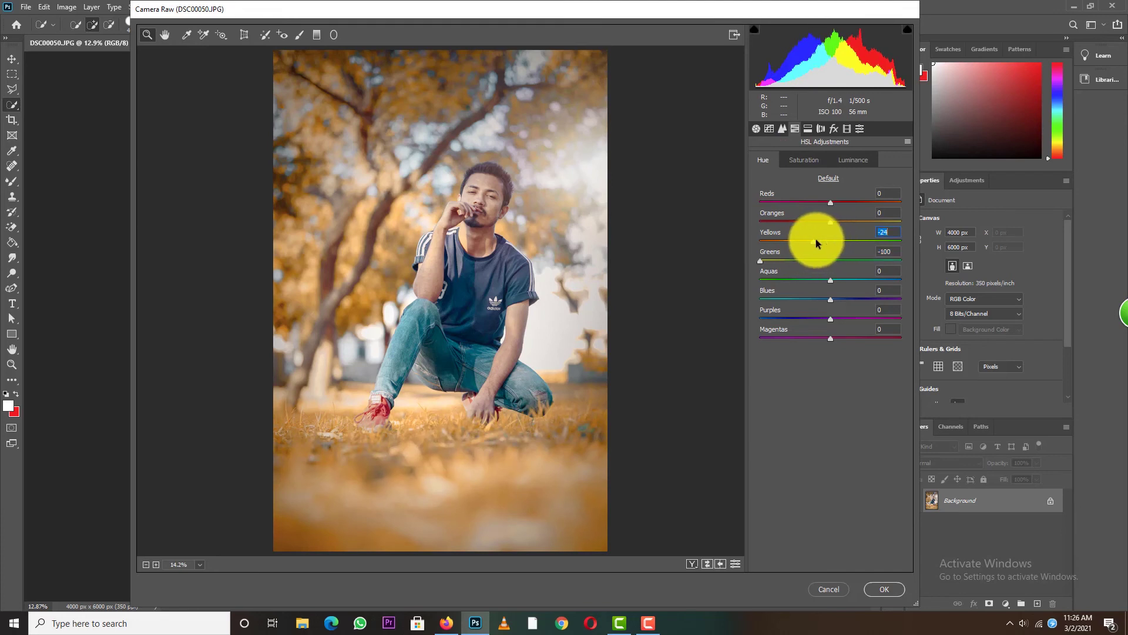
drag(831, 279, 832, 272)
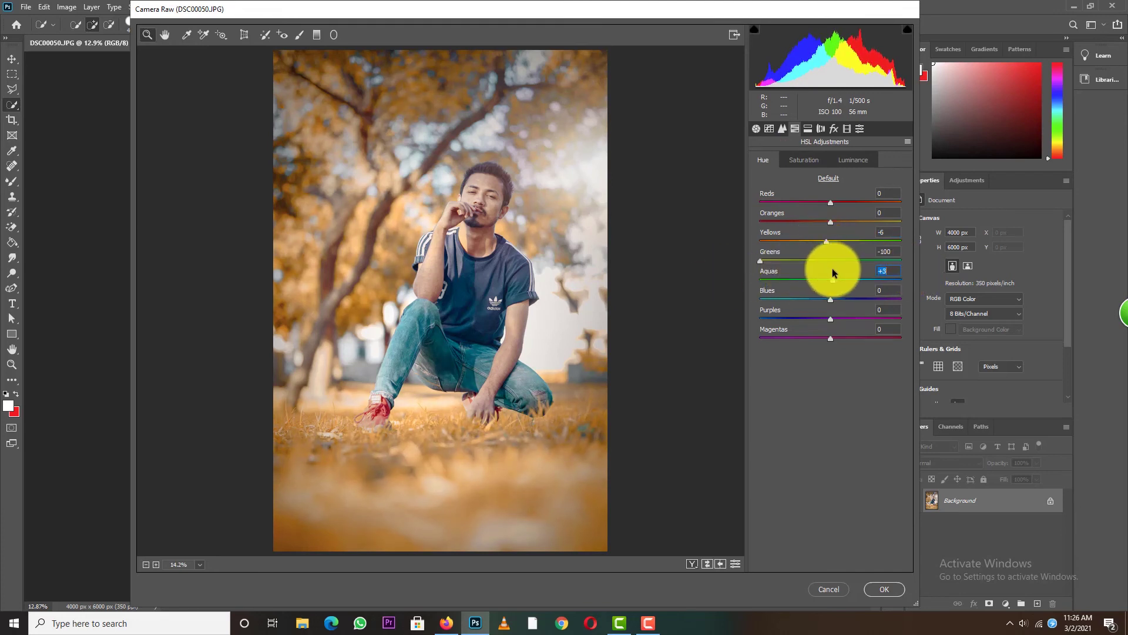
drag(390, 176, 549, 273)
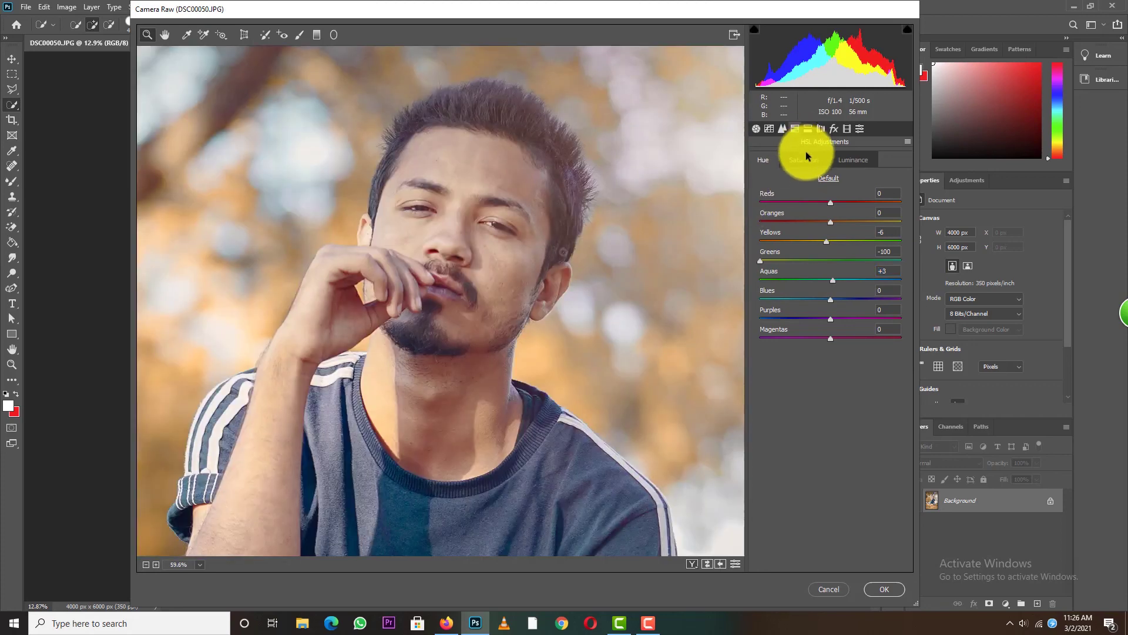
click(806, 155)
drag(822, 215, 823, 220)
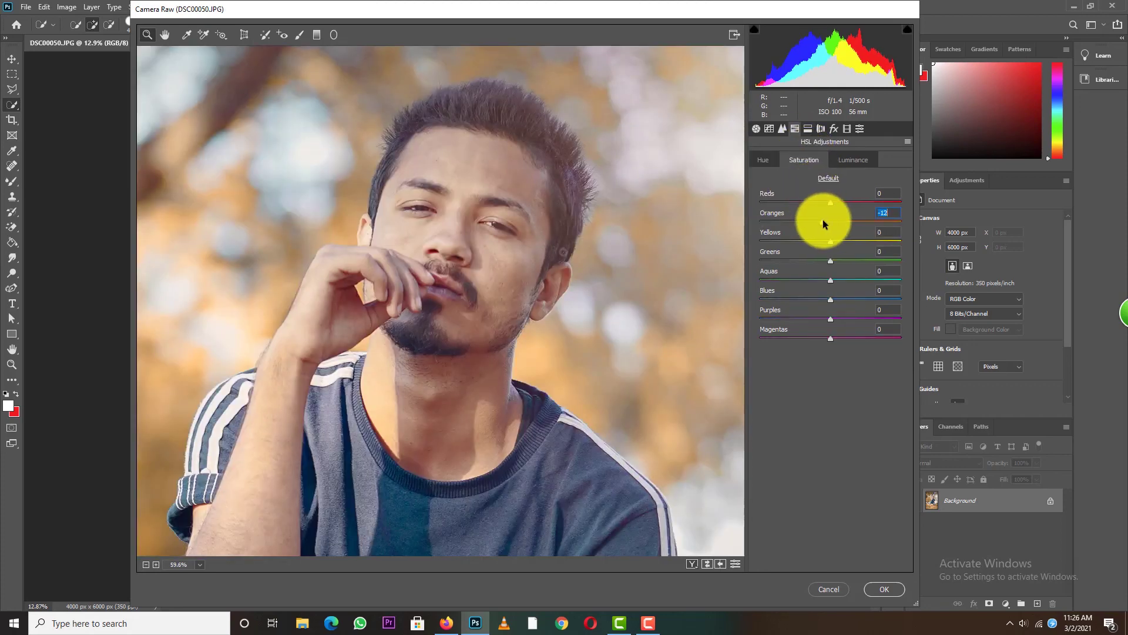
click(884, 589)
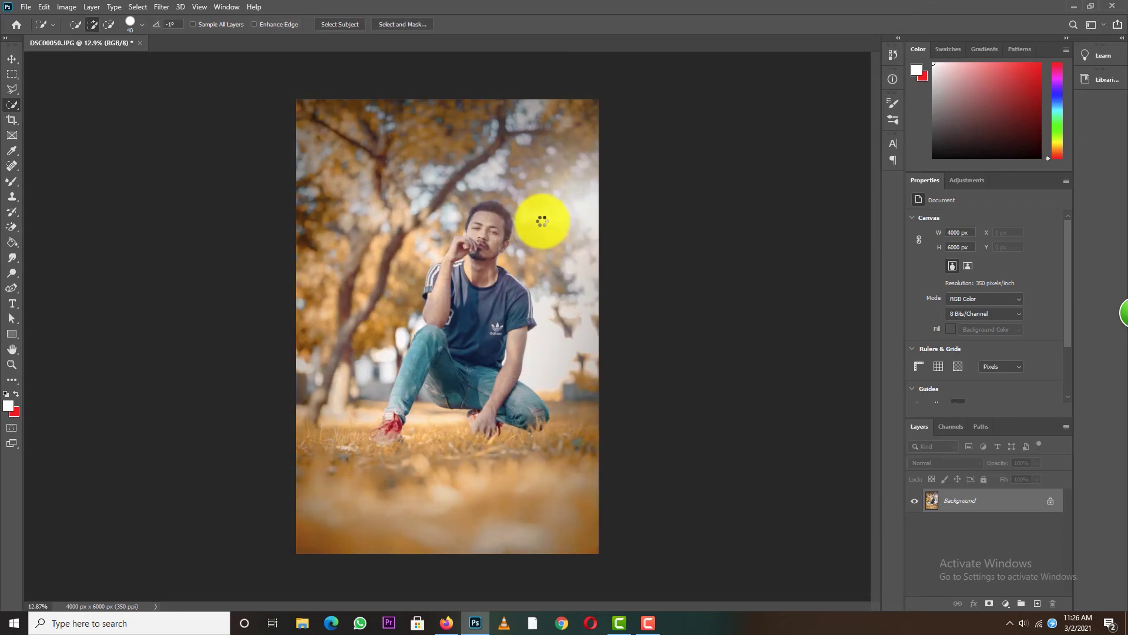
- Set the Camera Raw Calibration Green Primary hue to -17 in a second pass
scroll(491, 213, down, 5)
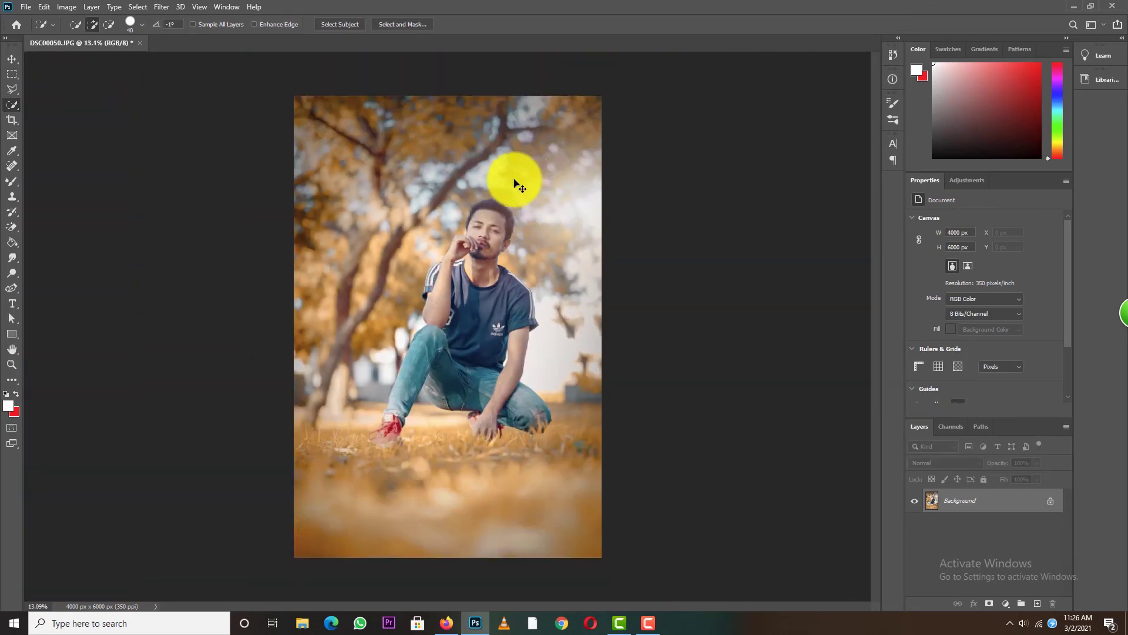
scroll(475, 280, up, 5)
scroll(475, 280, down, 5)
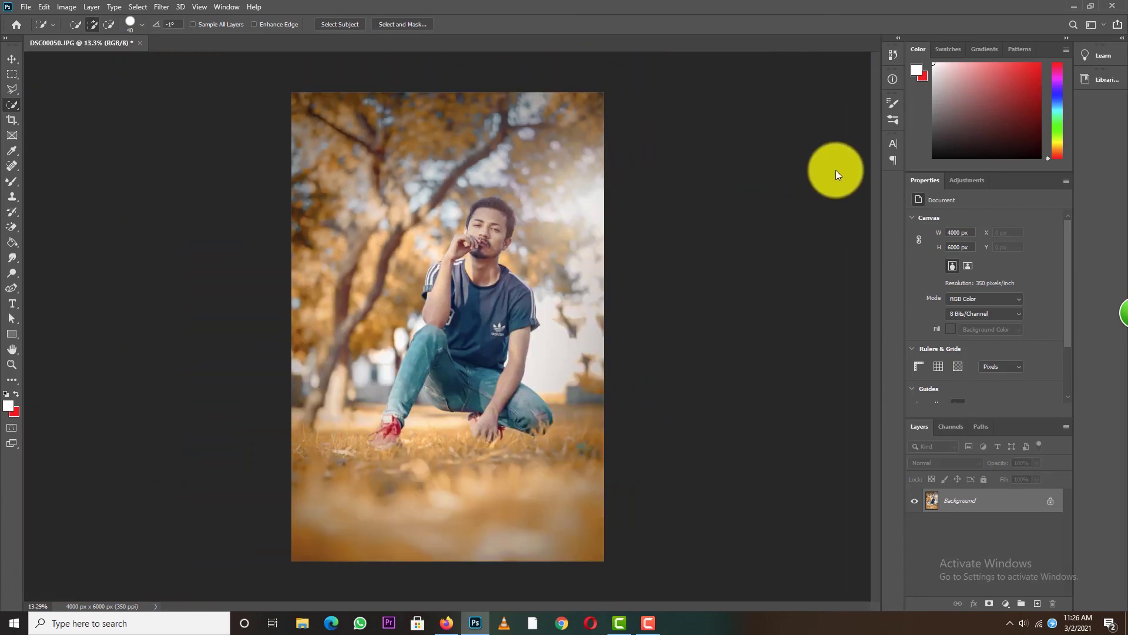
key(ctrl+shift+a)
click(846, 128)
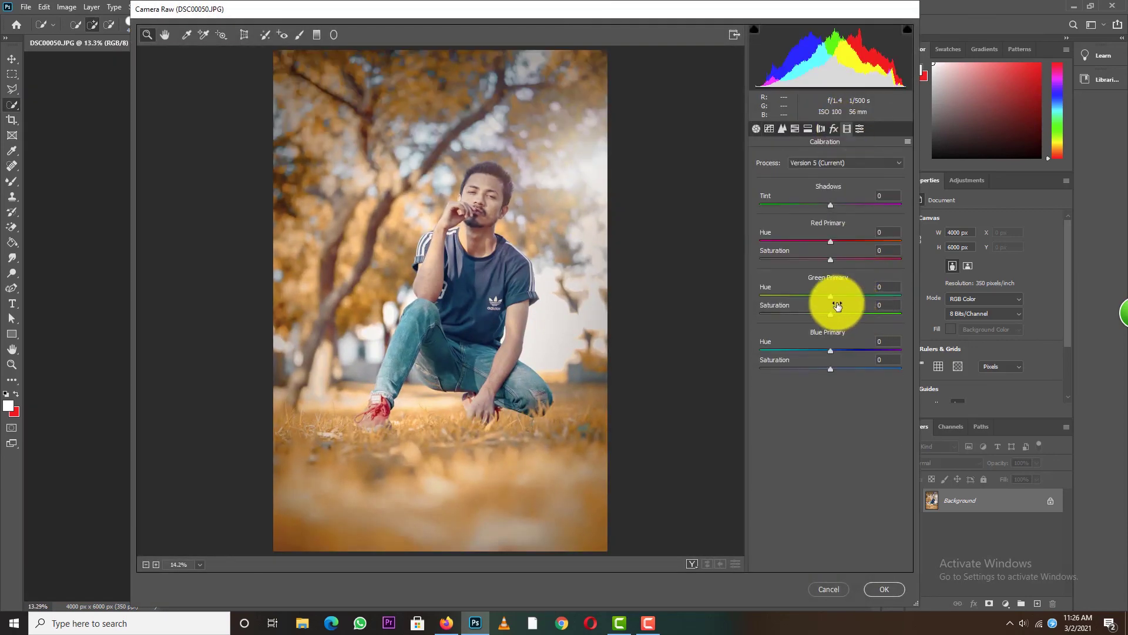
drag(830, 294, 819, 295)
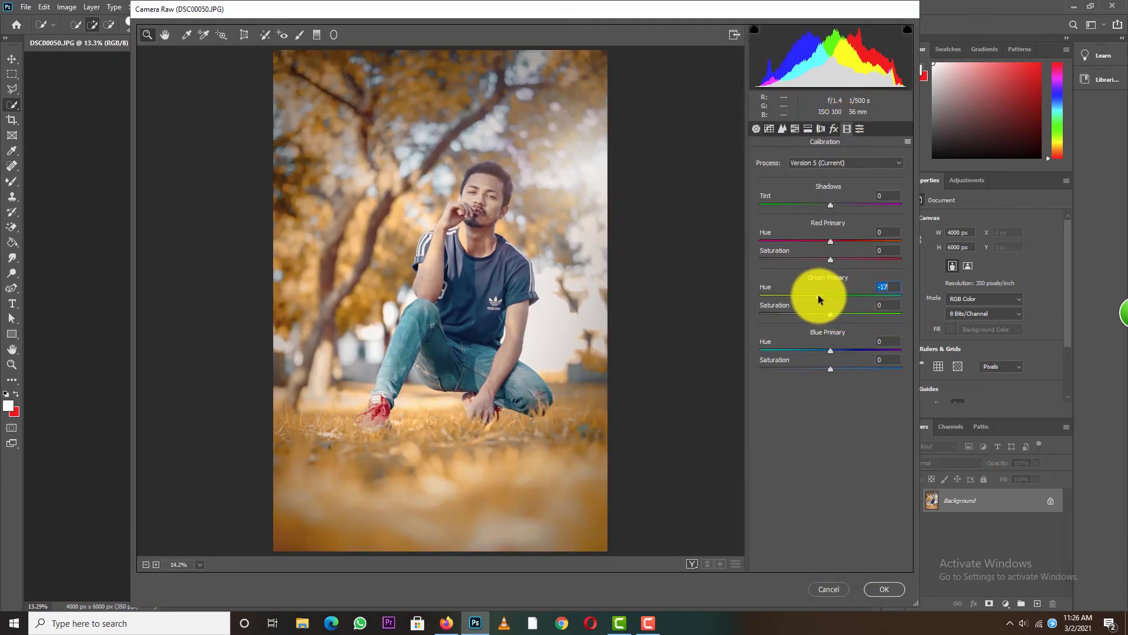
click(884, 589)
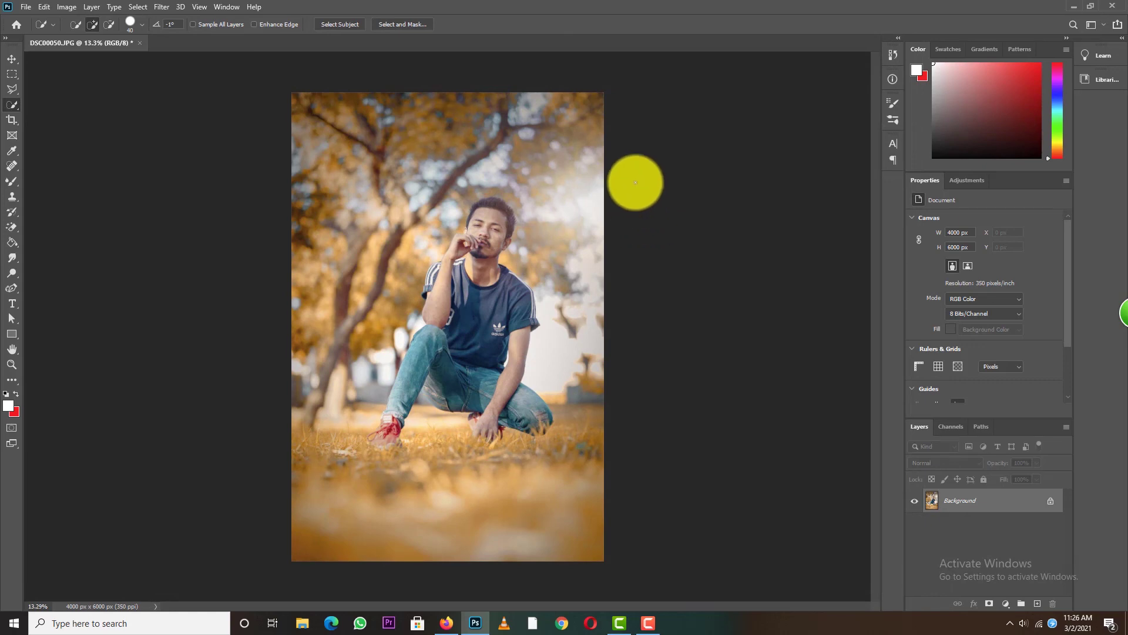
scroll(529, 176, up, 4)
scroll(470, 212, up, 4)
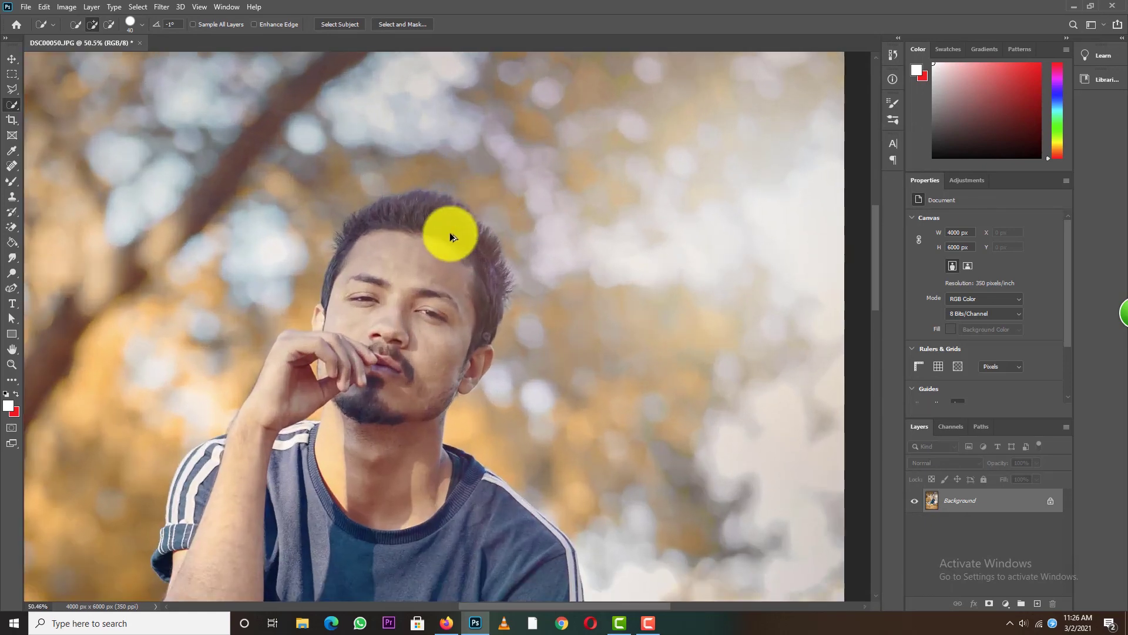
scroll(448, 235, up, 3)
scroll(544, 204, down, 5)
scroll(560, 206, down, 2)
scroll(560, 206, down, 1)
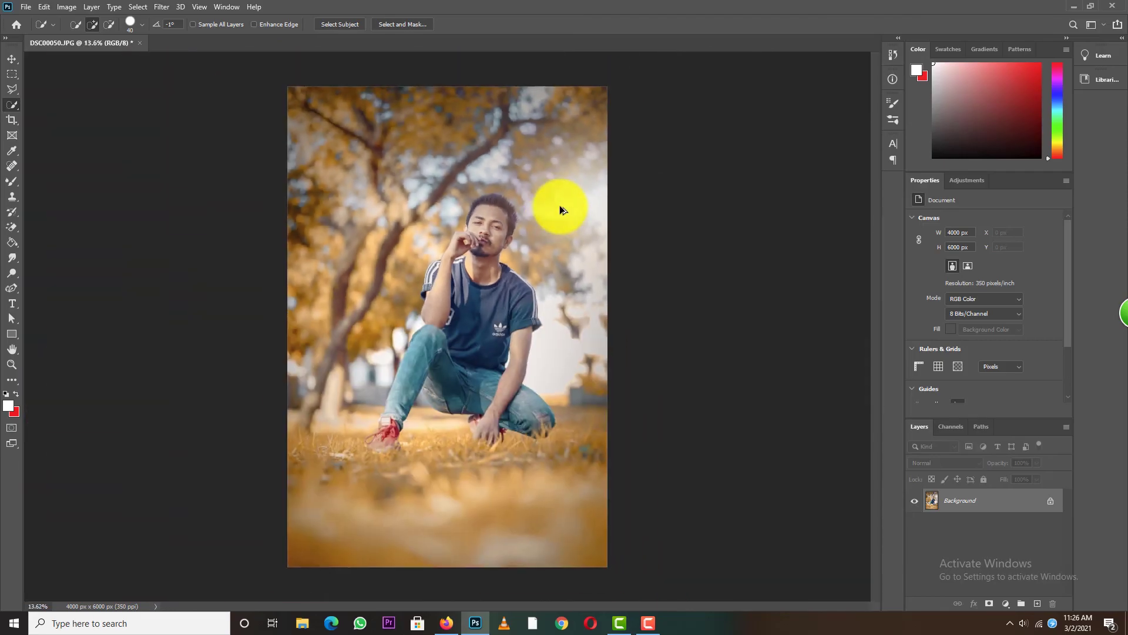